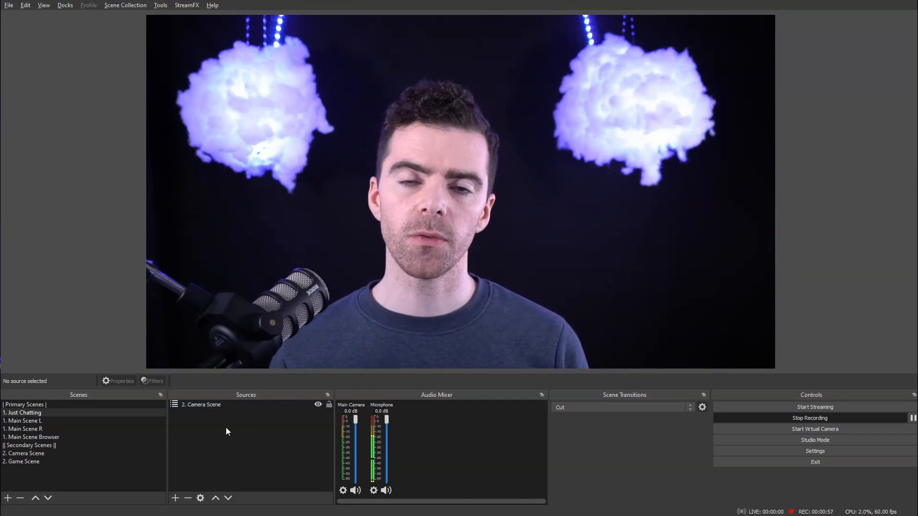
# Step: Switch to the "2. Camera Scene" scene and select its Main Camera source
pyautogui.click(63, 454)
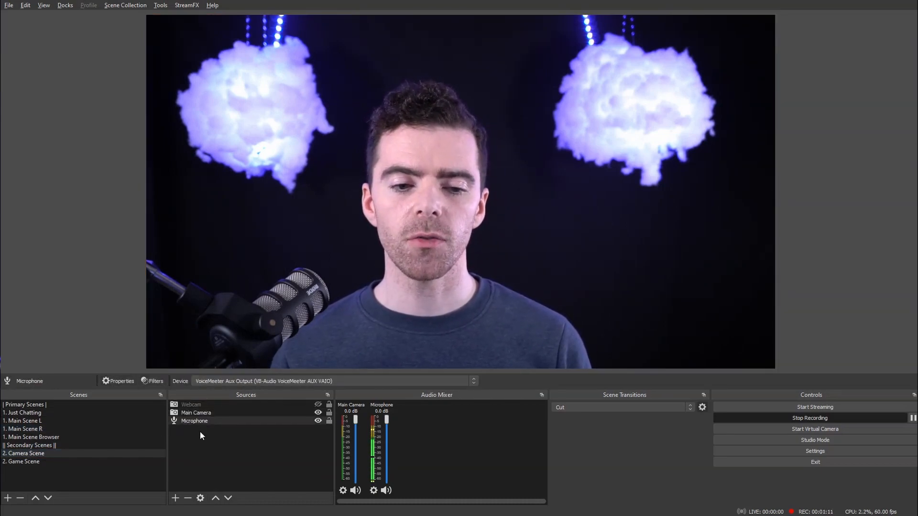
pyautogui.click(246, 471)
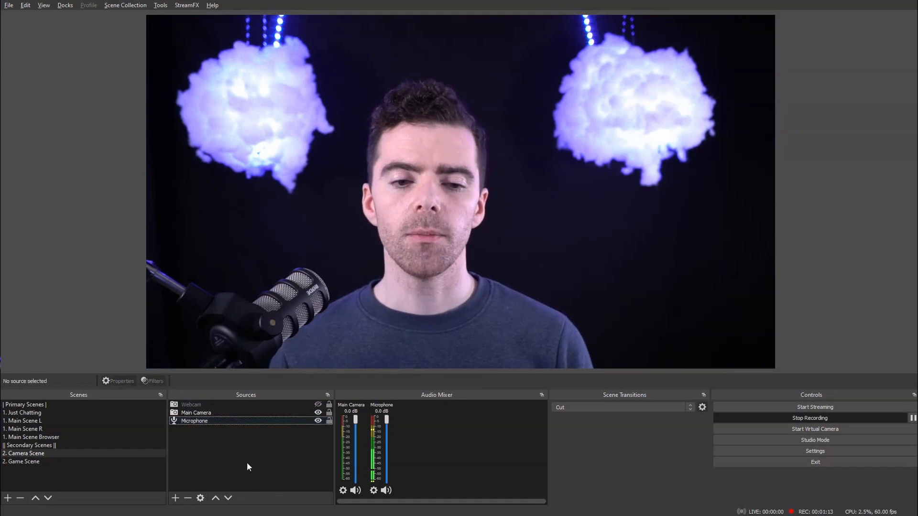
pyautogui.click(242, 414)
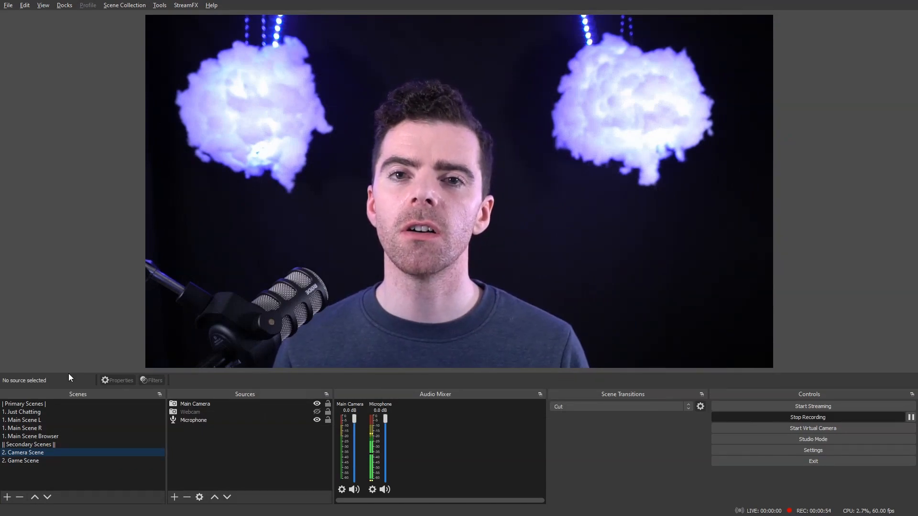
# Step: Add a Move Source filter named "Dramatic Zoom" to the 2. Camera Scene
pyautogui.rightClick(27, 450)
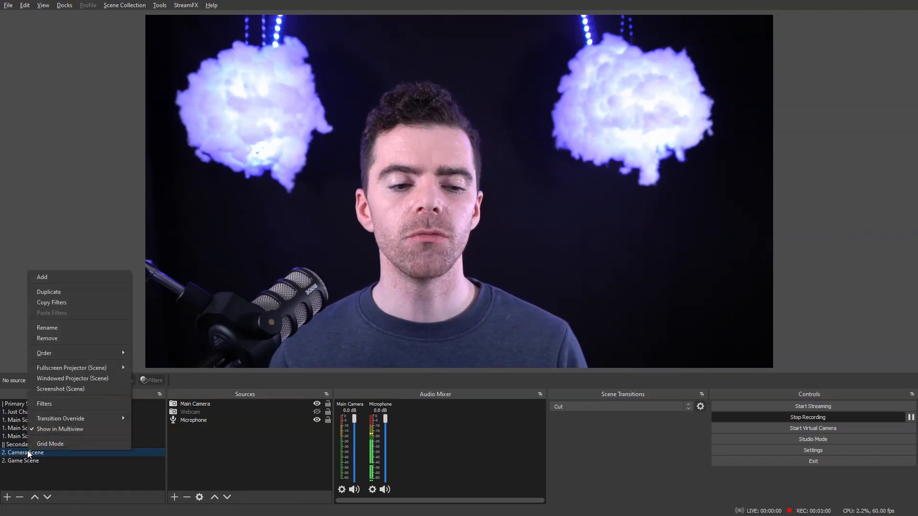
pyautogui.click(50, 402)
pyautogui.rightClick(295, 144)
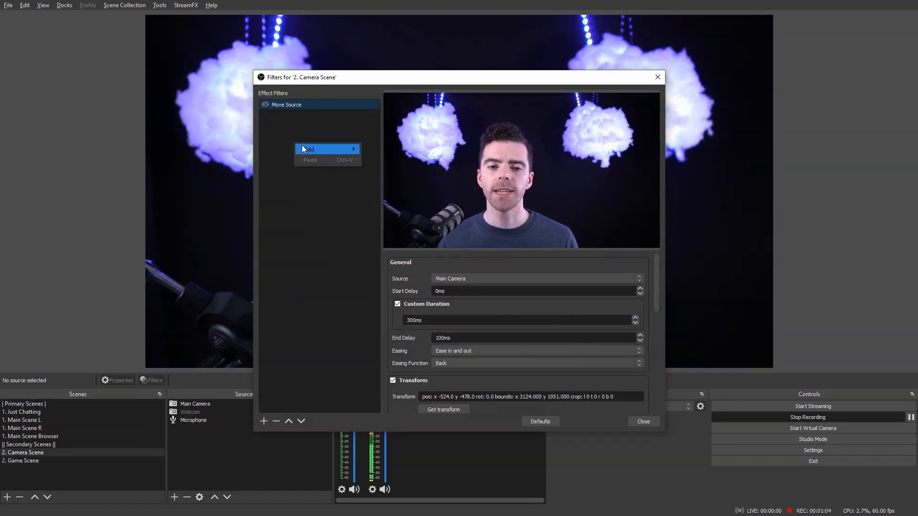
pyautogui.moveTo(306, 149)
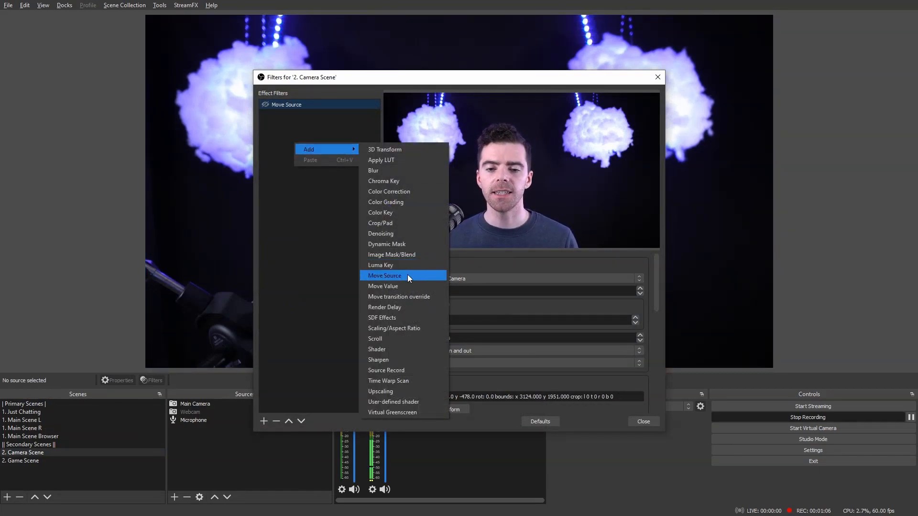
pyautogui.click(407, 275)
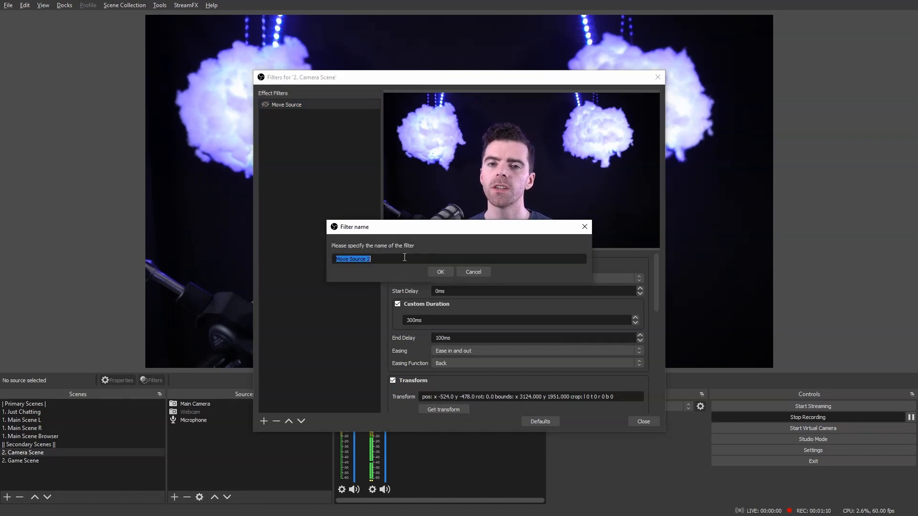
pyautogui.write('Dramta')
pyautogui.press('BackSpace')
pyautogui.press('BackSpace')
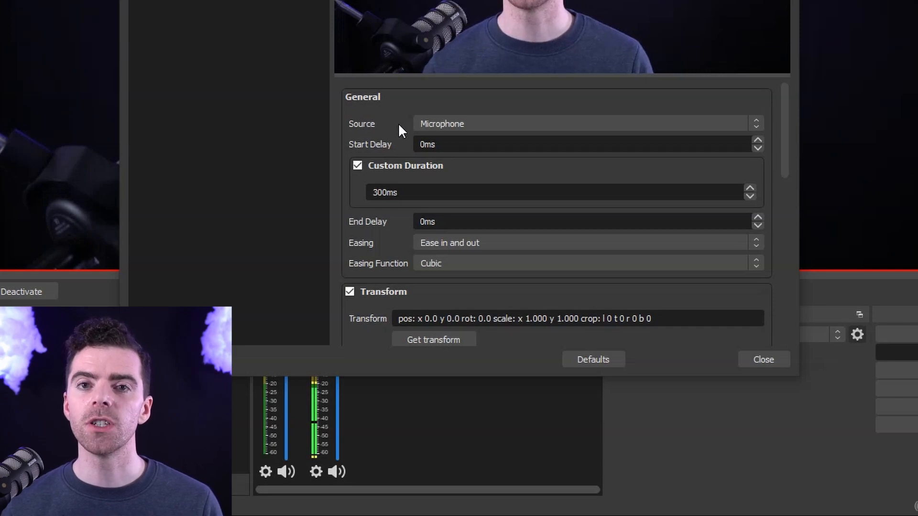
# Step: Set the Dramatic Zoom filter's source to Main Camera and keep its easing at Ease in and out
pyautogui.click(454, 124)
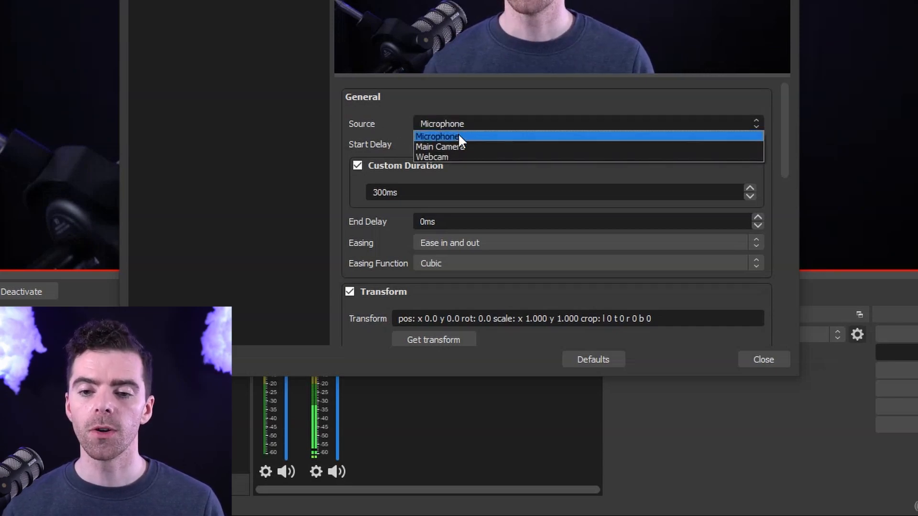
pyautogui.click(460, 146)
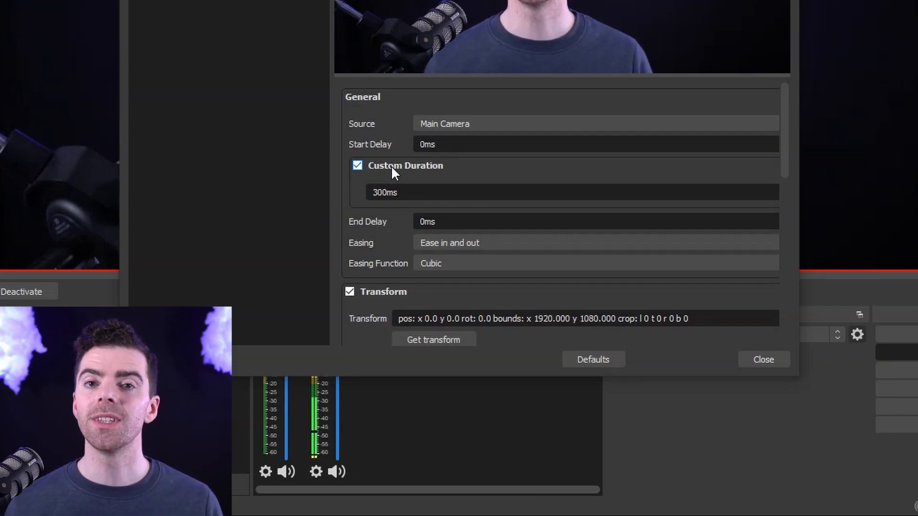
pyautogui.scroll(-1, 376, 195)
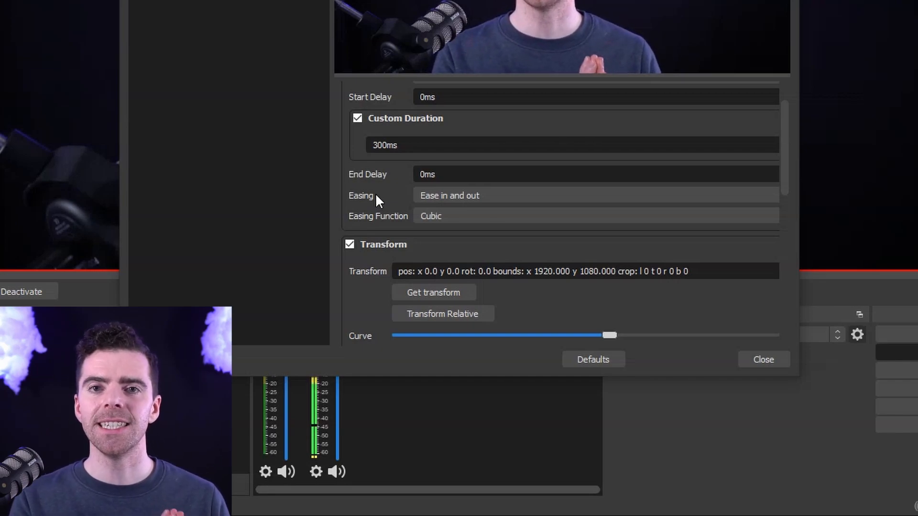
pyautogui.click(454, 196)
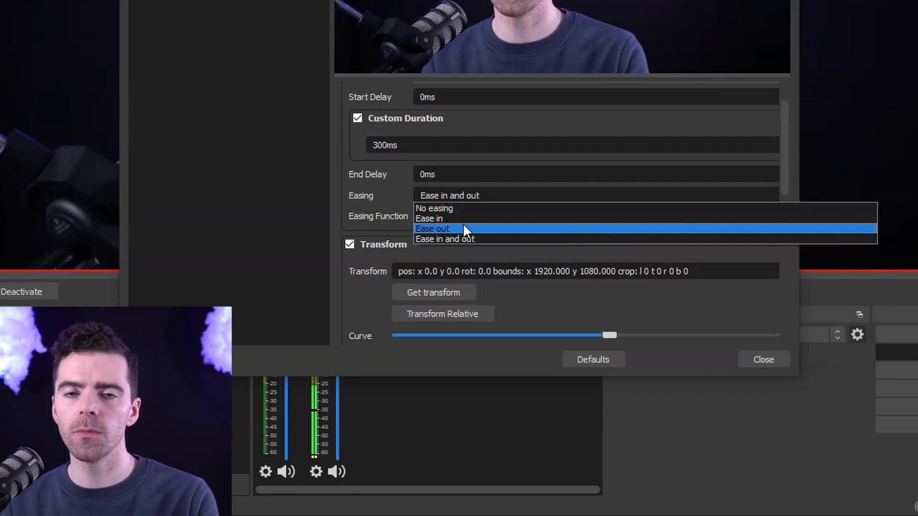
pyautogui.click(435, 236)
pyautogui.scroll(-3, 354, 158)
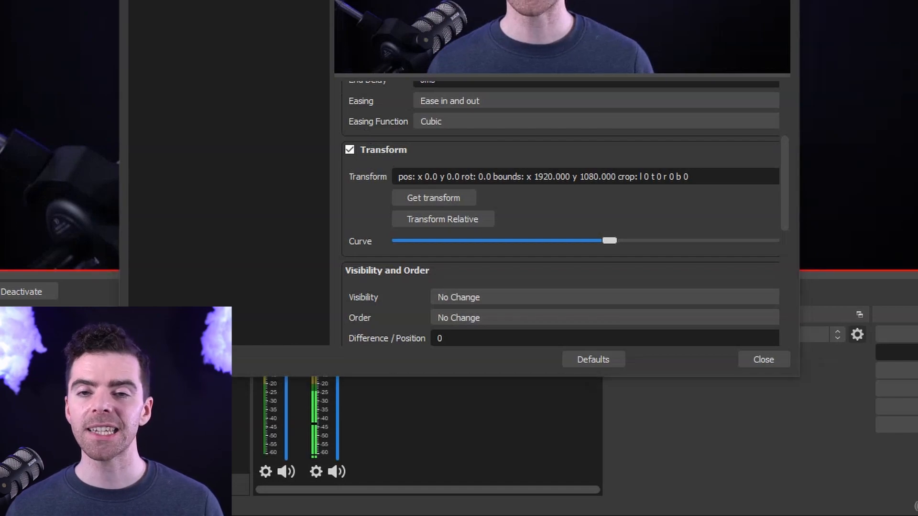
# Step: Enlarge the camera in the preview to about 2655 by 1627 at position -263, -273 and capture that transform in the filter
pyautogui.moveTo(49, 112)
pyautogui.mouseDown()
pyautogui.moveTo(24, 134)
pyautogui.moveTo(117, 45)
pyautogui.moveTo(89, 148)
pyautogui.moveTo(100, 113)
pyautogui.moveTo(75, 96)
pyautogui.moveTo(65, 119)
pyautogui.mouseUp()
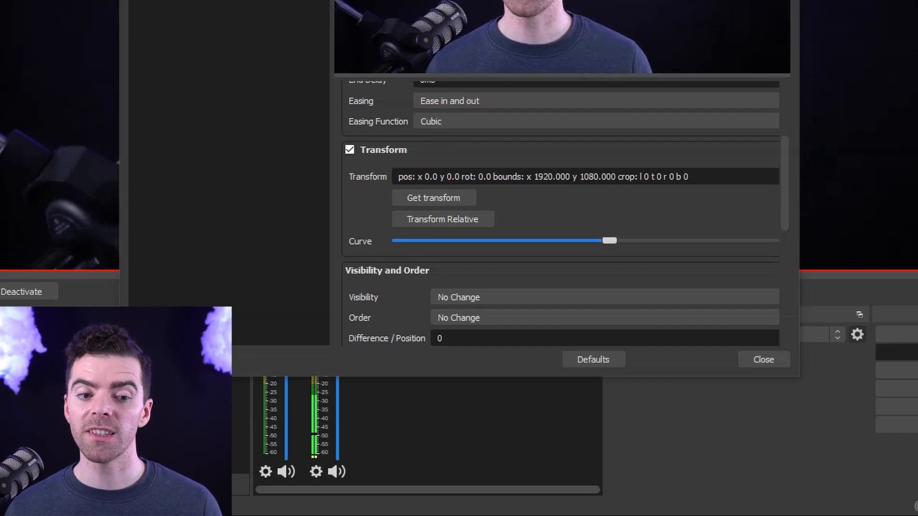
pyautogui.moveTo(1, 191); pyautogui.dragTo(229, 71)
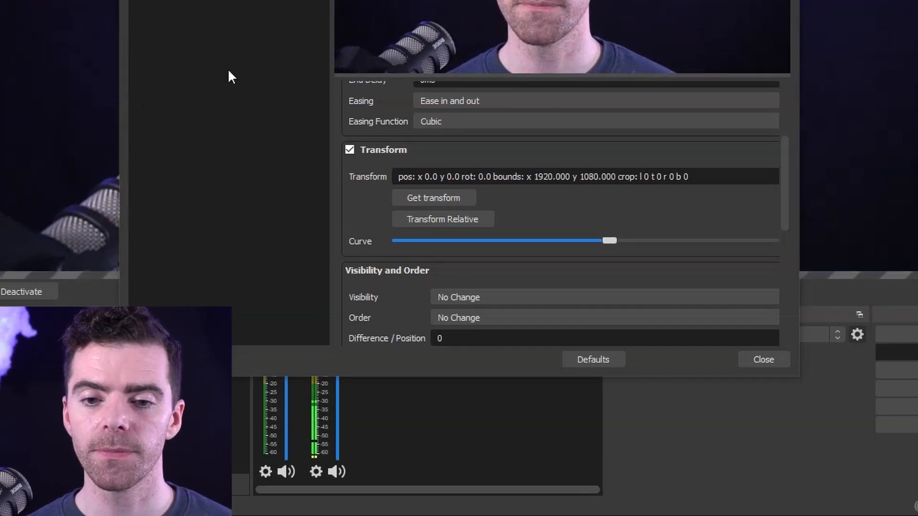
pyautogui.click(433, 199)
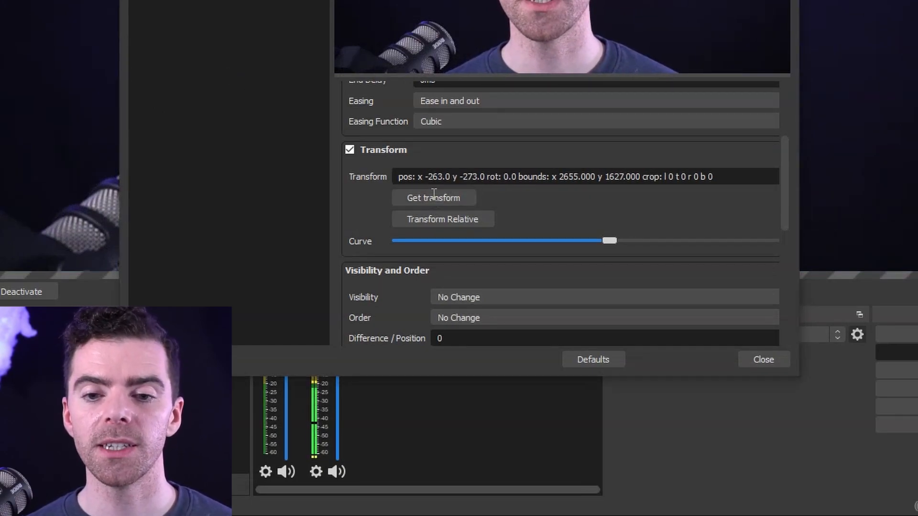
pyautogui.moveTo(412, 175); pyautogui.dragTo(671, 170)
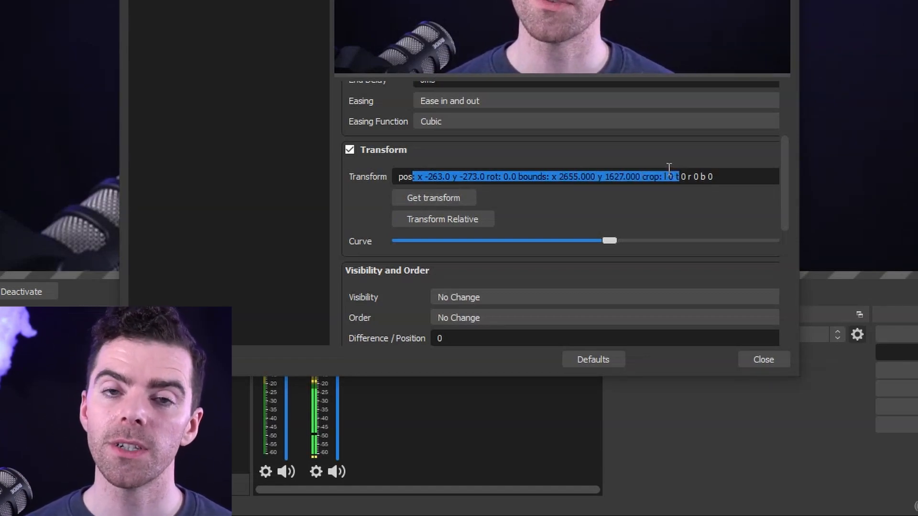
pyautogui.click(475, 176)
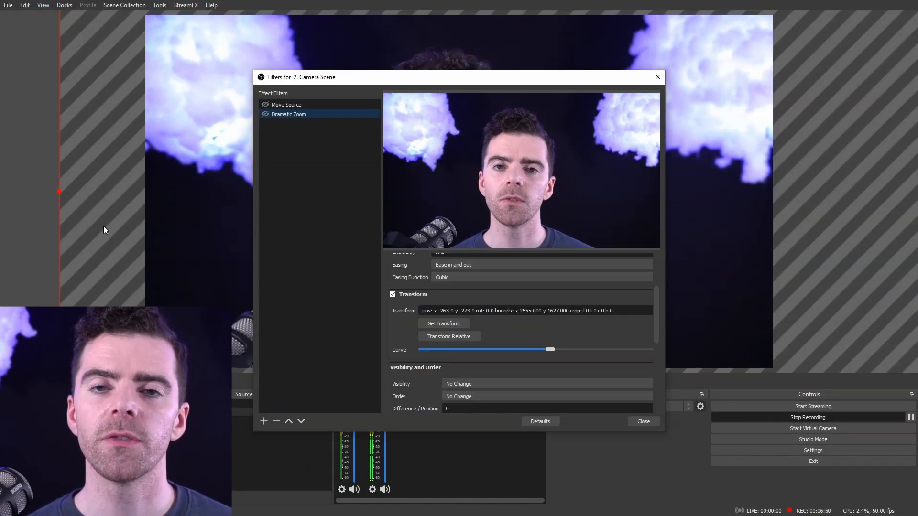
# Step: Restore the Main Camera's transform so that it fills the canvas exactly
pyautogui.rightClick(95, 203)
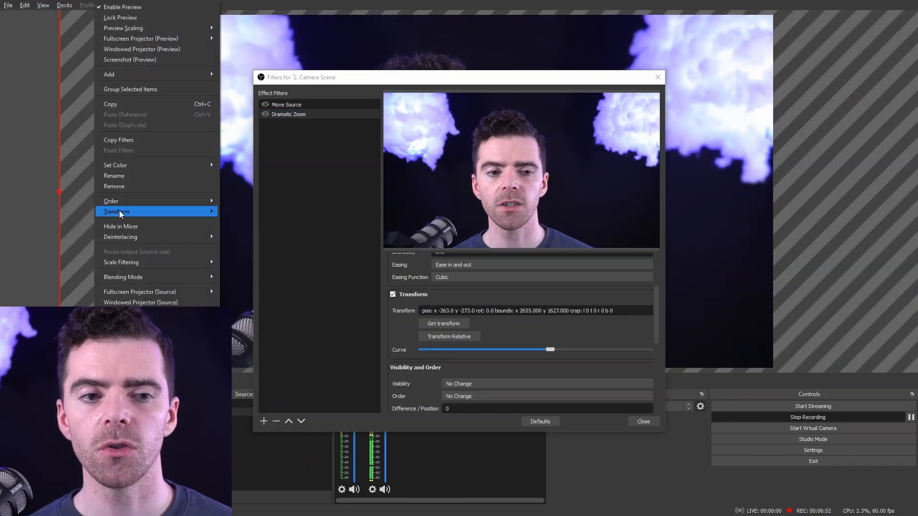
pyautogui.moveTo(118, 210)
pyautogui.click(251, 318)
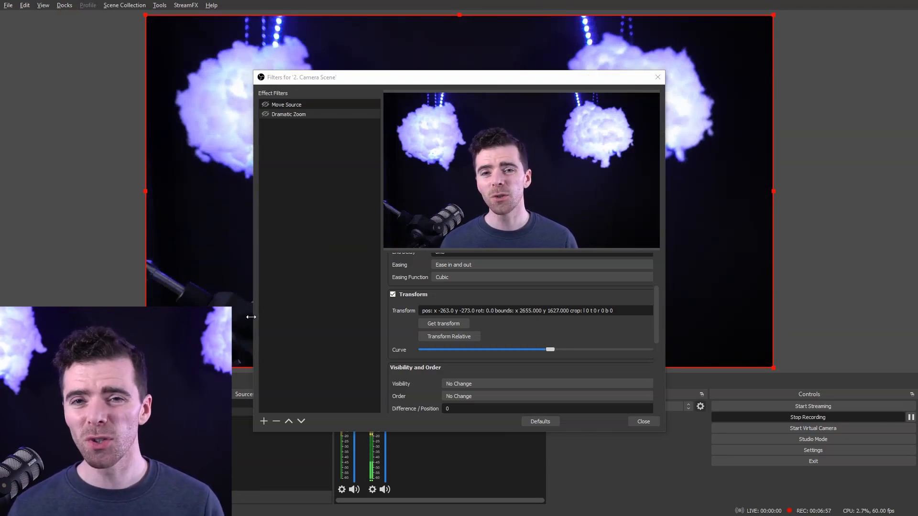
# Step: Trigger the Dramatic Zoom filter to preview its movement, and return the camera to the full canvas
pyautogui.scroll(2, 413, 332)
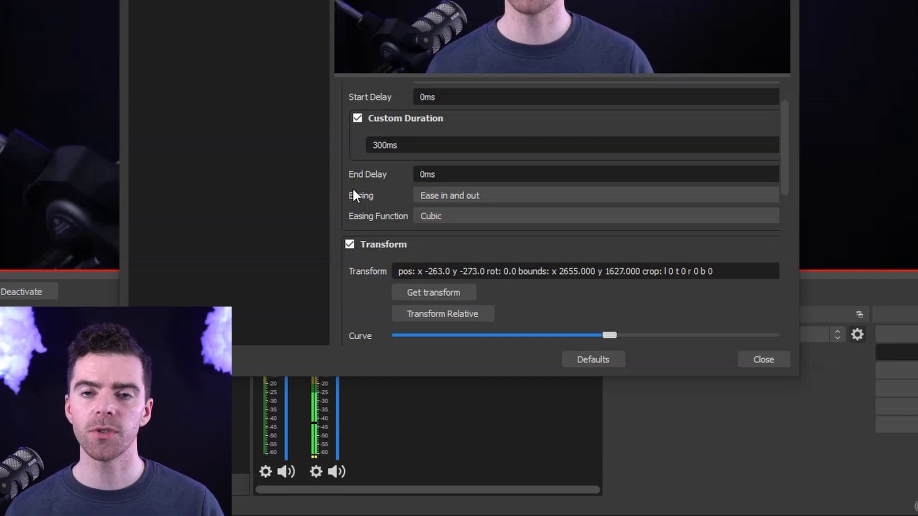
pyautogui.scroll(-3, 399, 174)
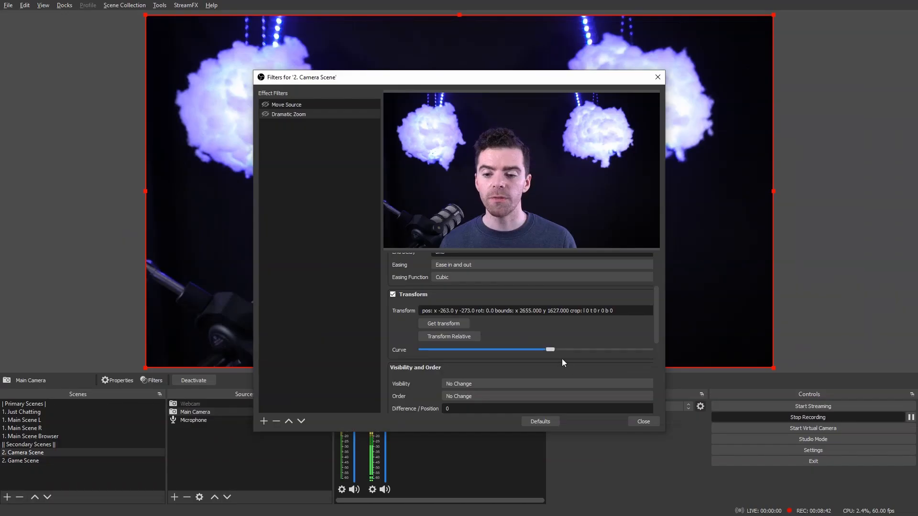
pyautogui.click(263, 113)
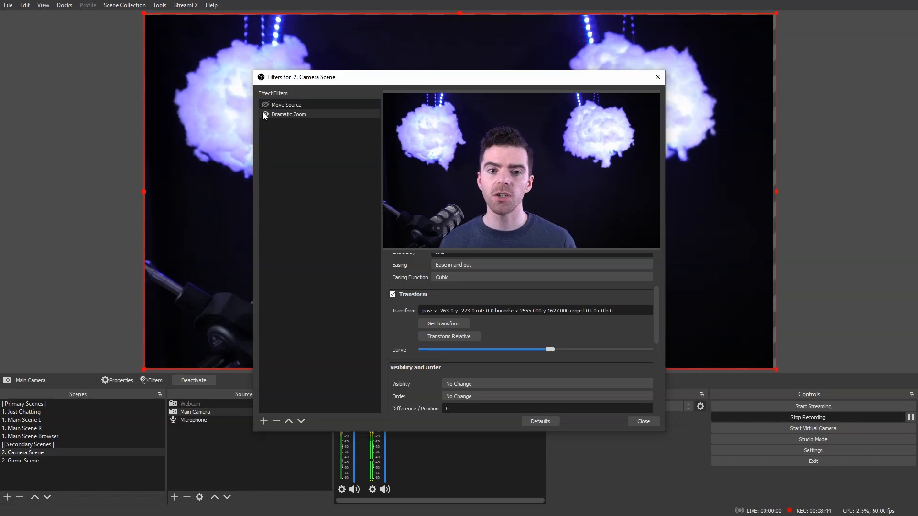
pyautogui.rightClick(95, 151)
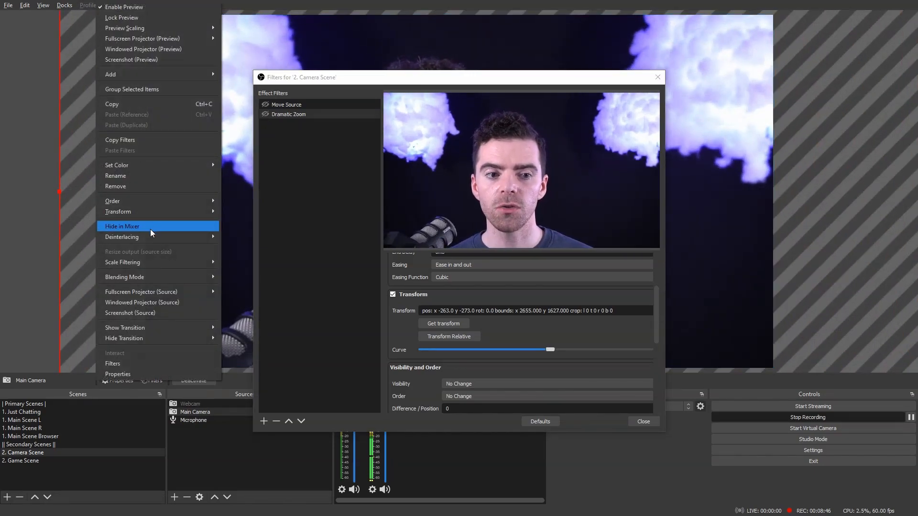
pyautogui.moveTo(153, 214)
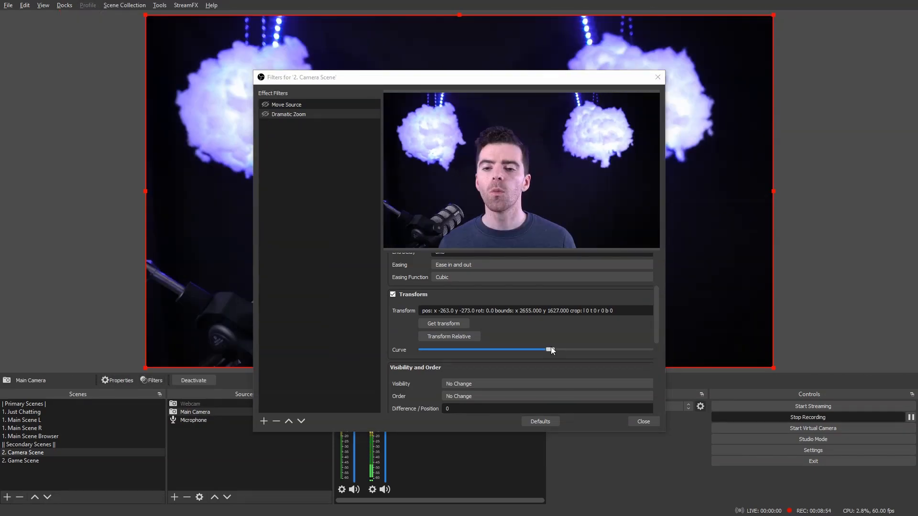
# Step: Lower the filter's transform Curve to its minimum and trigger Dramatic Zoom to test the curved movement
pyautogui.click(551, 348)
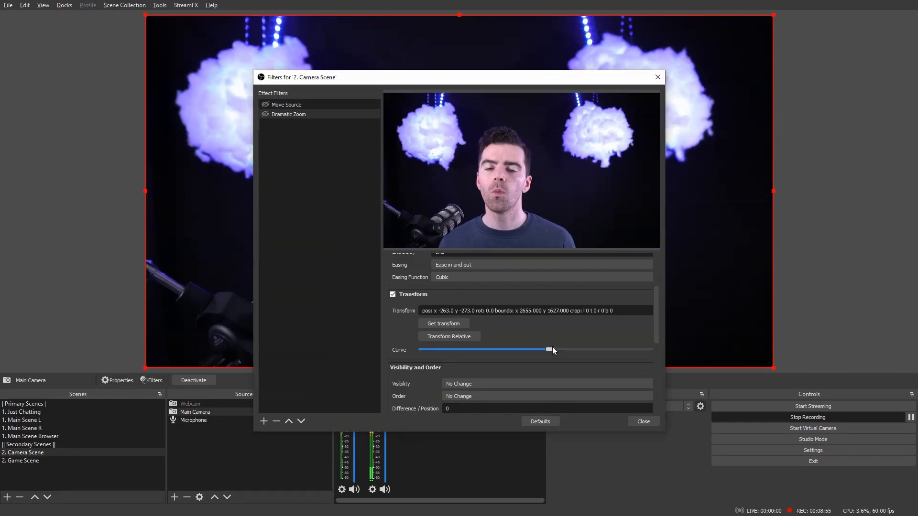
pyautogui.moveTo(552, 350); pyautogui.dragTo(416, 347)
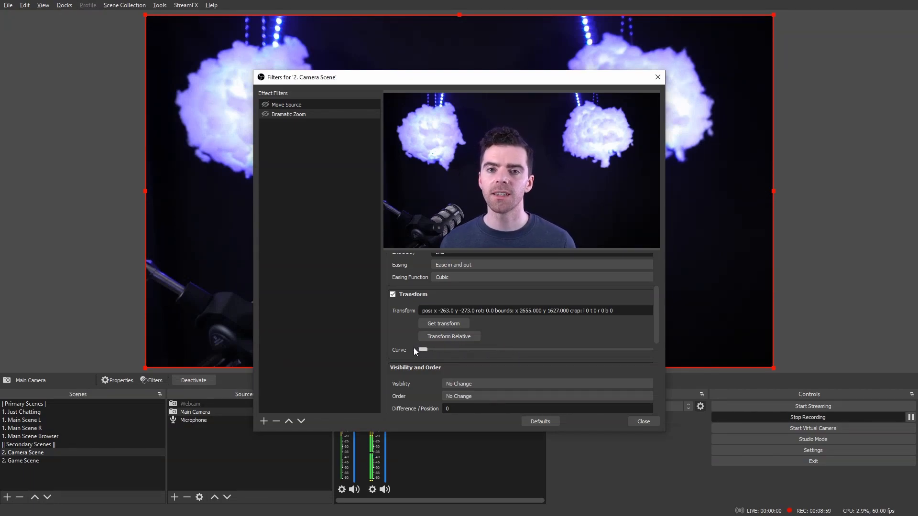
pyautogui.click(263, 116)
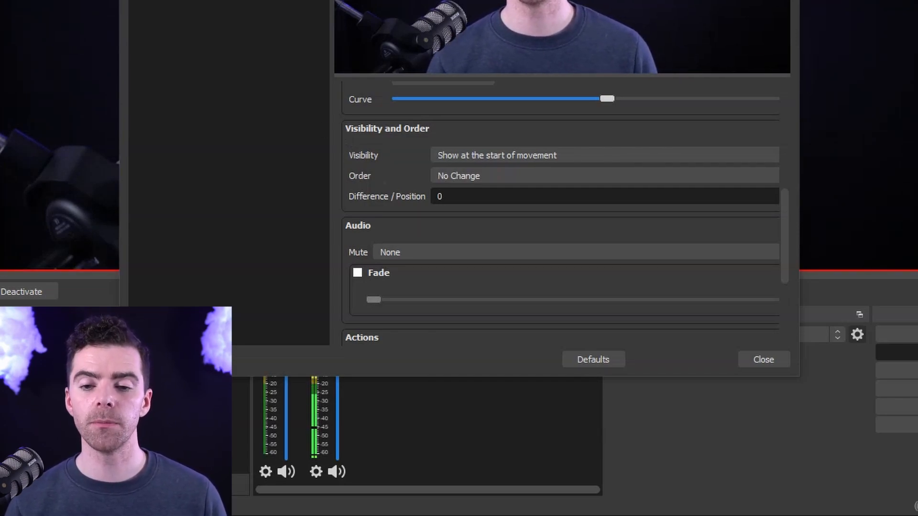
# Step: Set the filter's visibility to Hide during movement and trigger Dramatic Zoom to test it
pyautogui.click(465, 155)
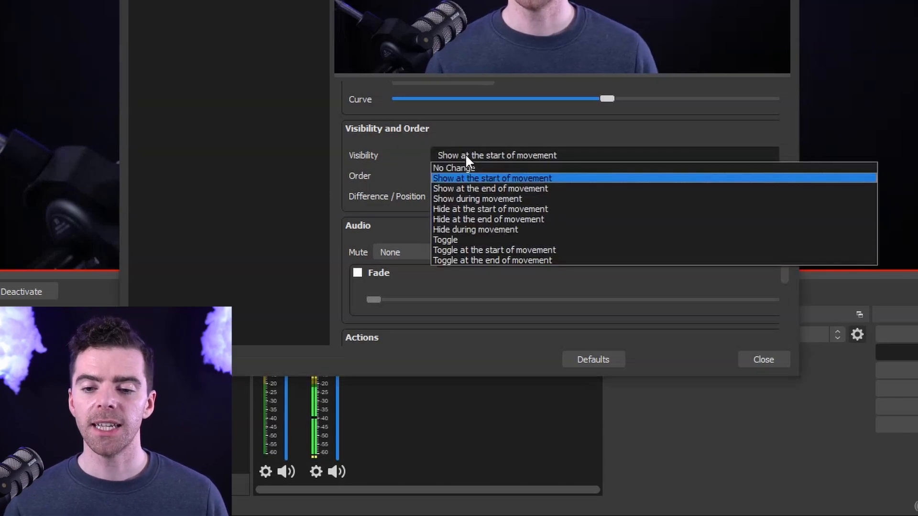
pyautogui.click(481, 229)
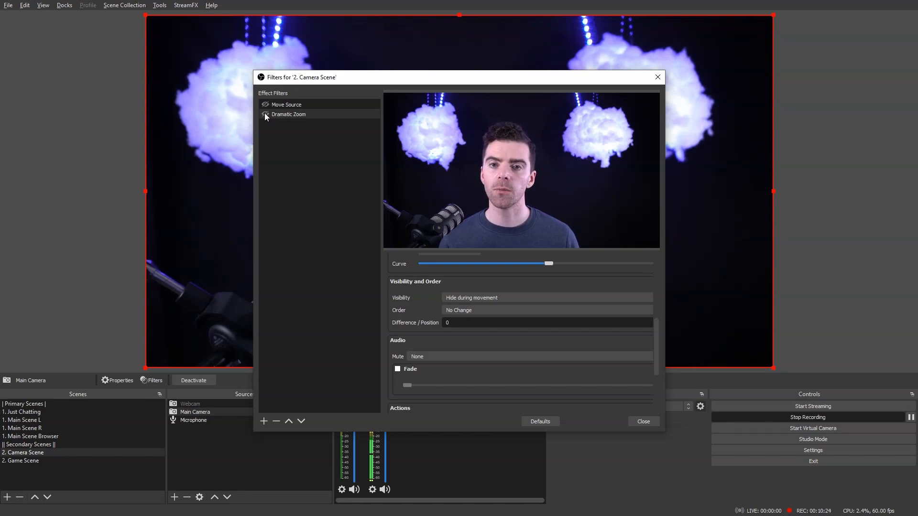
pyautogui.click(264, 114)
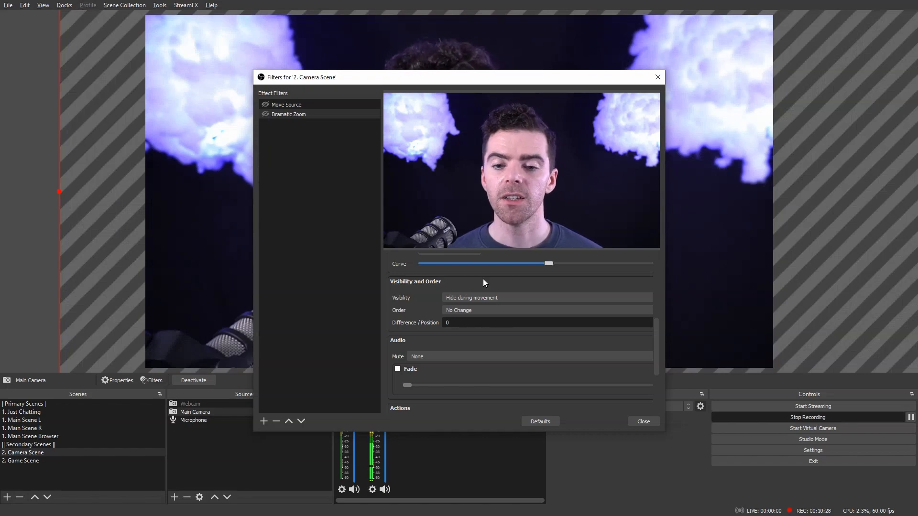
# Step: Set the filter's visibility to No Change and review the available Order options without changing them
pyautogui.click(471, 298)
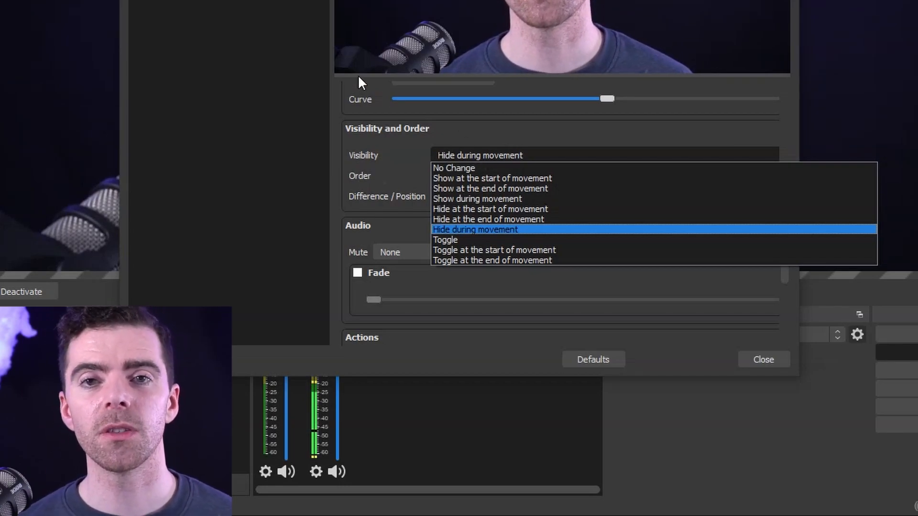
pyautogui.click(473, 168)
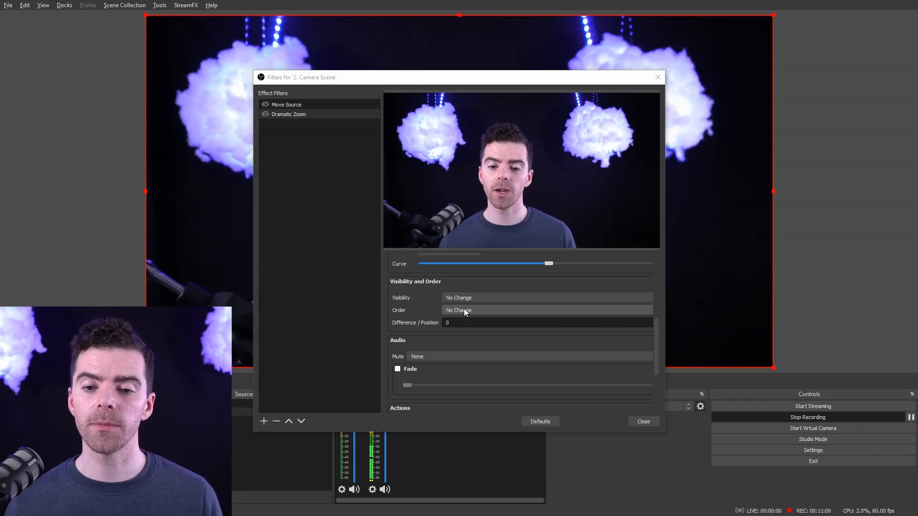
pyautogui.click(464, 310)
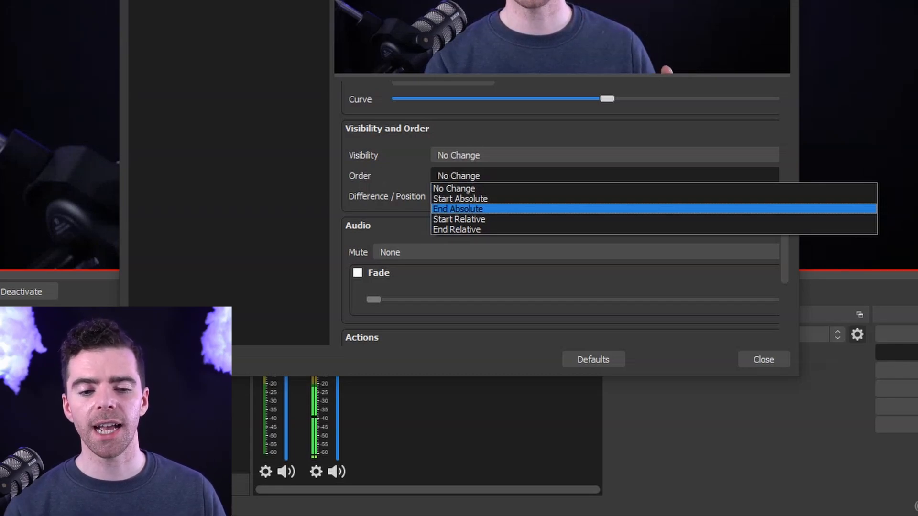
pyautogui.press('Escape')
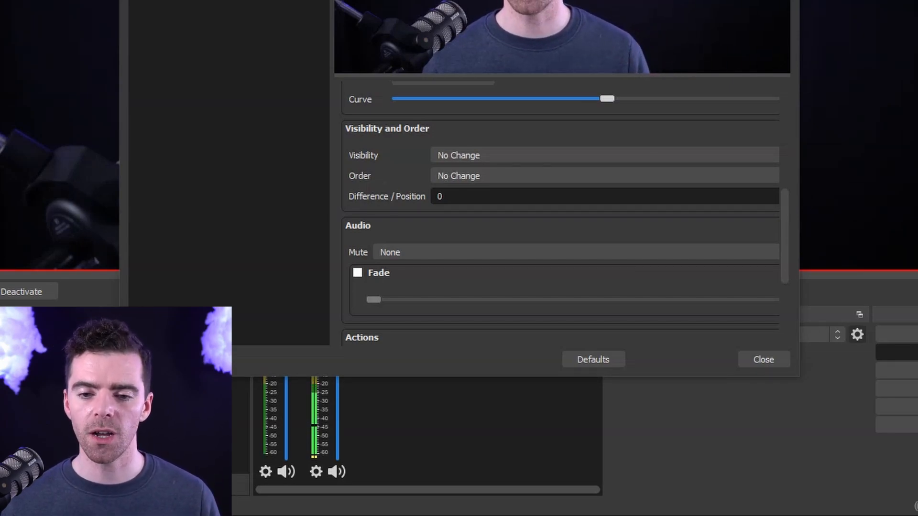
# Step: Try Start Absolute as the Dramatic Zoom filter's Order, and set the Order to End Absolute
pyautogui.click(458, 177)
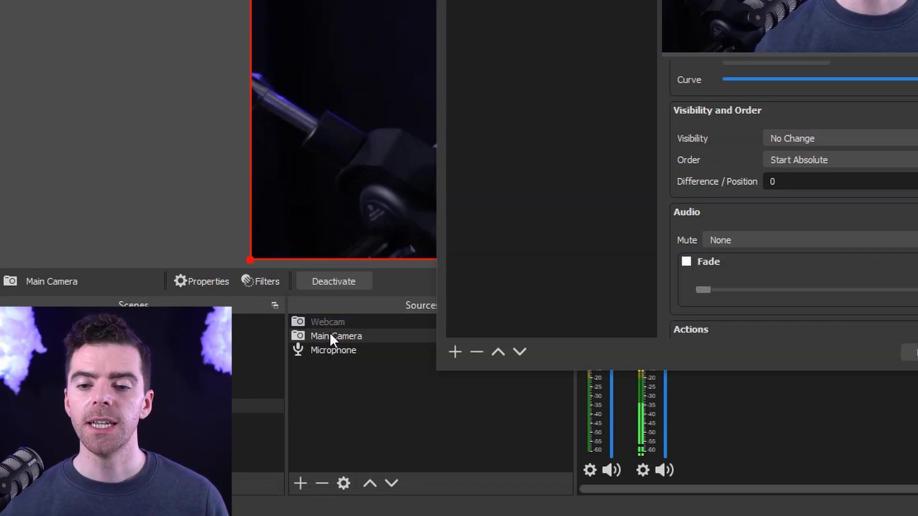
pyautogui.click(791, 156)
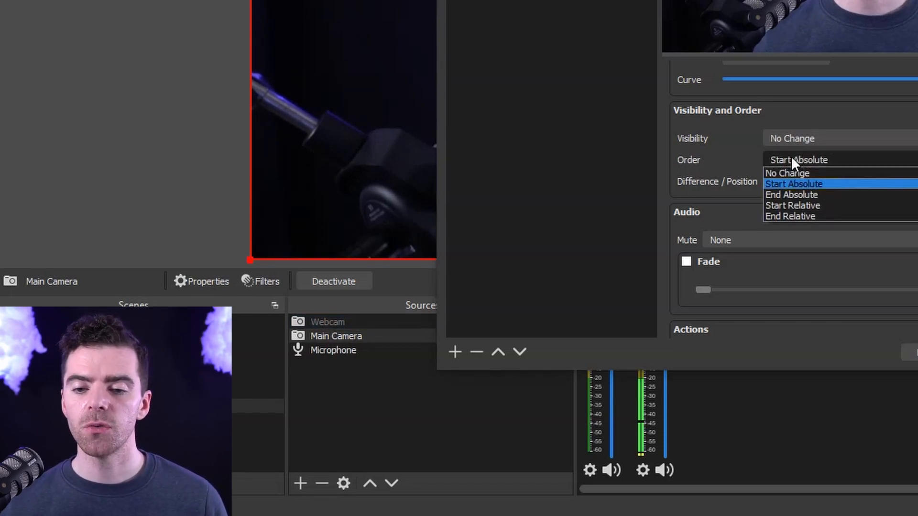
pyautogui.click(801, 193)
pyautogui.doubleClick(791, 181)
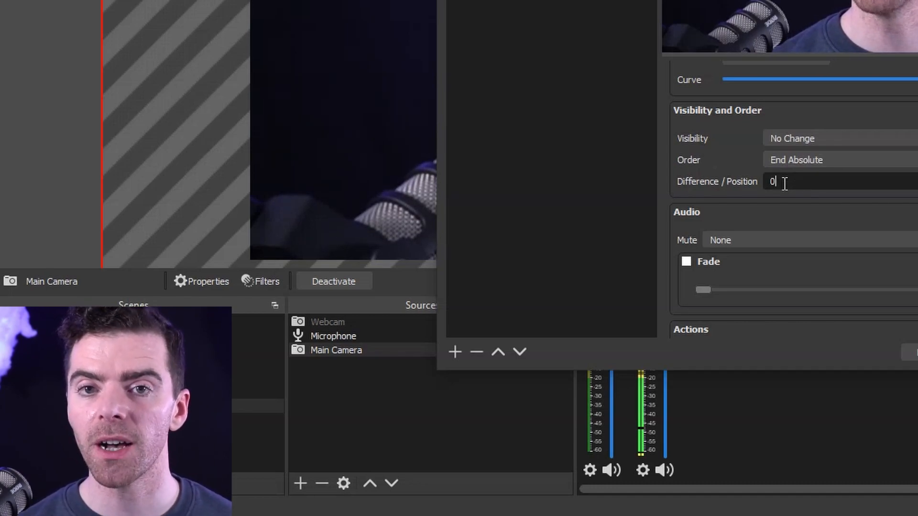
# Step: Review the filter's Audio mute and fade options, Start Trigger choices and Simultaneous Move choices without changing them
pyautogui.scroll(-3, 684, 223)
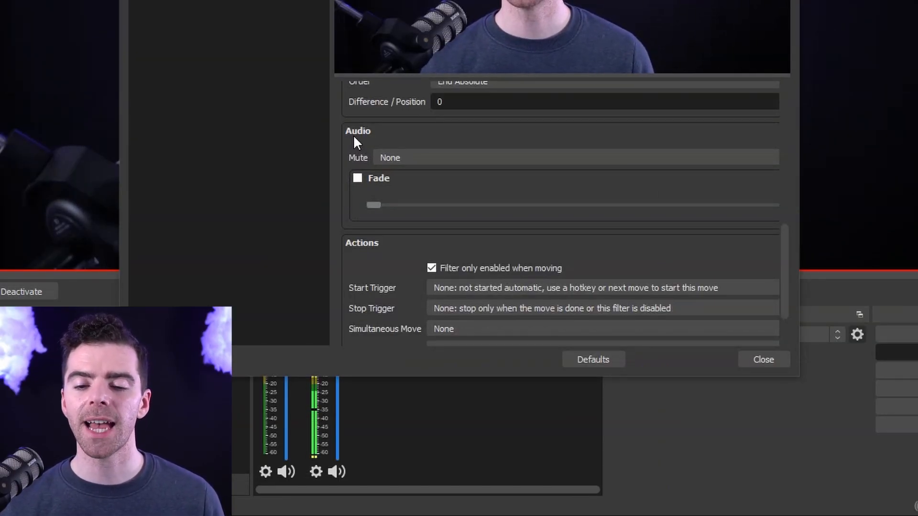
pyautogui.click(415, 158)
pyautogui.click(414, 158)
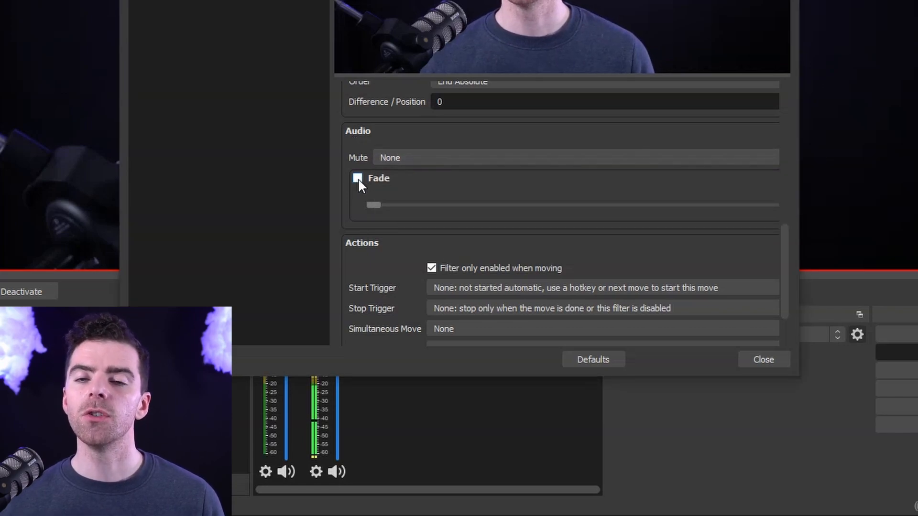
pyautogui.scroll(-2, 343, 97)
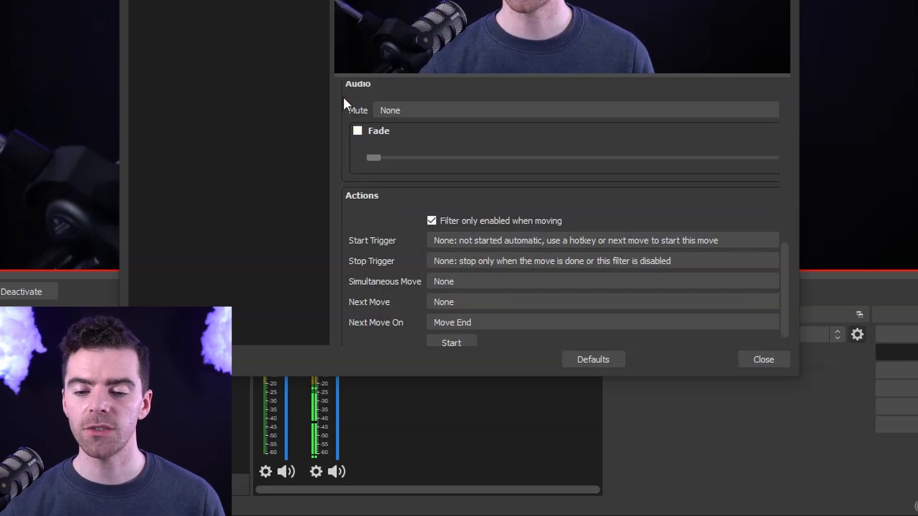
pyautogui.scroll(-1, 412, 139)
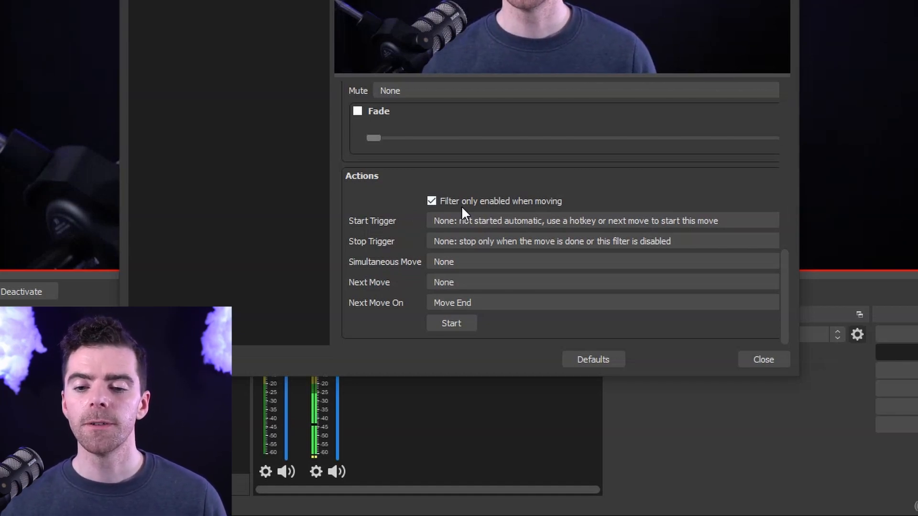
pyautogui.click(463, 221)
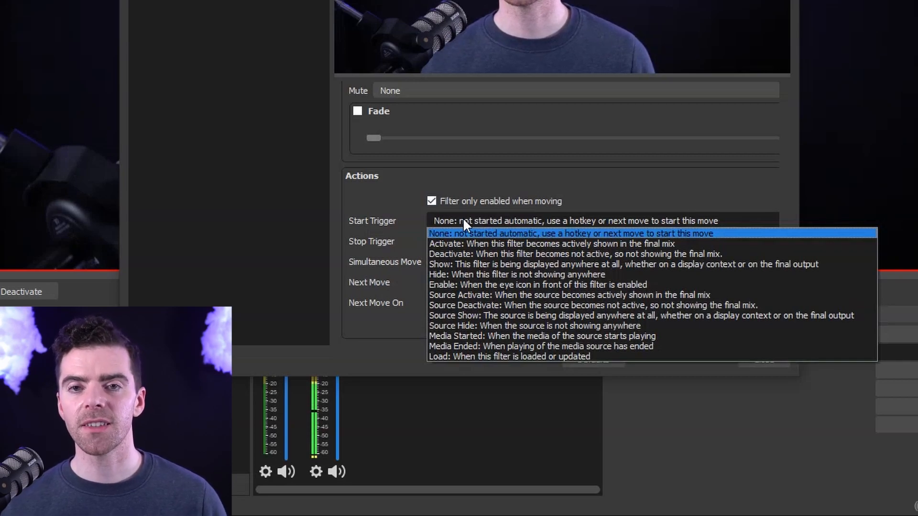
pyautogui.click(463, 219)
pyautogui.click(443, 259)
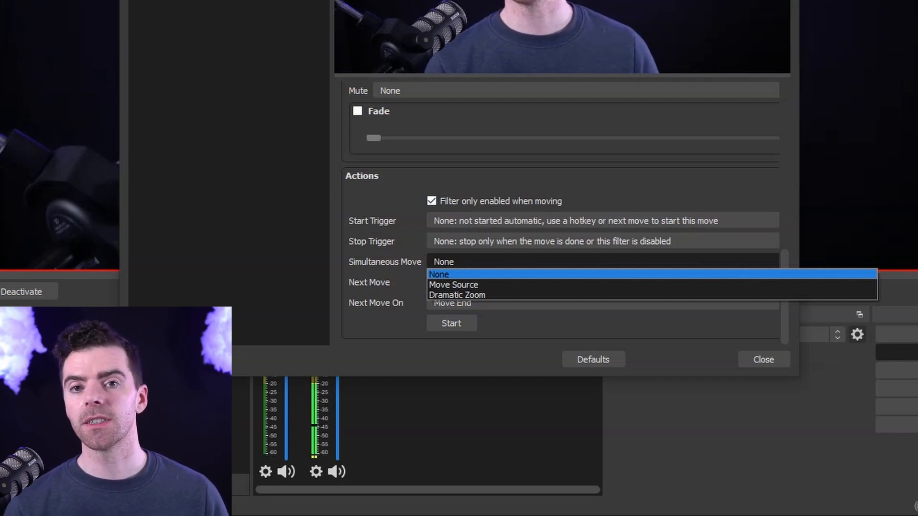
pyautogui.click(394, 230)
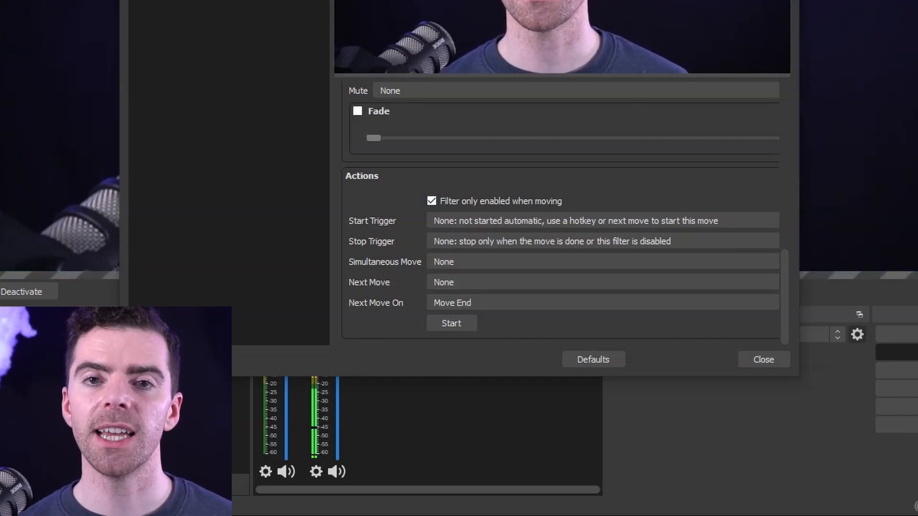
# Step: Set the filter's Next Move to Reverse and review the Next Move On options, keeping Move End
pyautogui.click(444, 282)
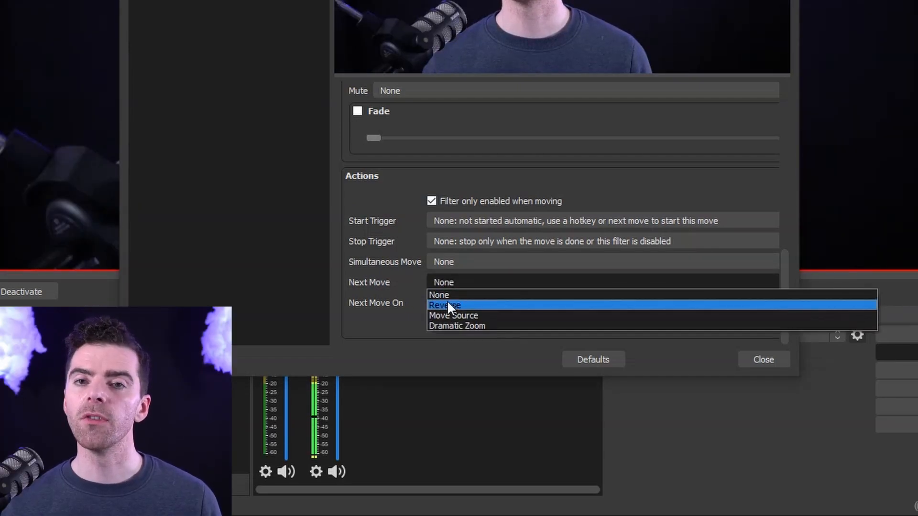
pyautogui.click(449, 305)
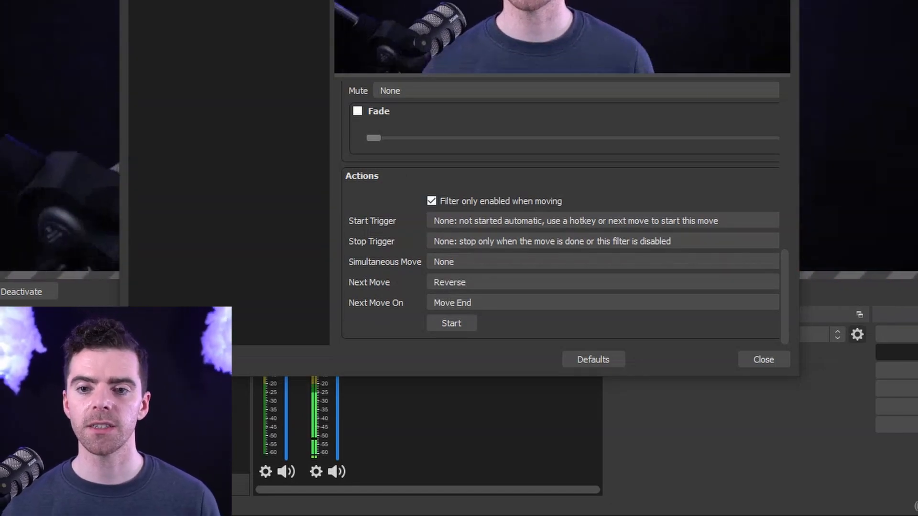
pyautogui.click(432, 282)
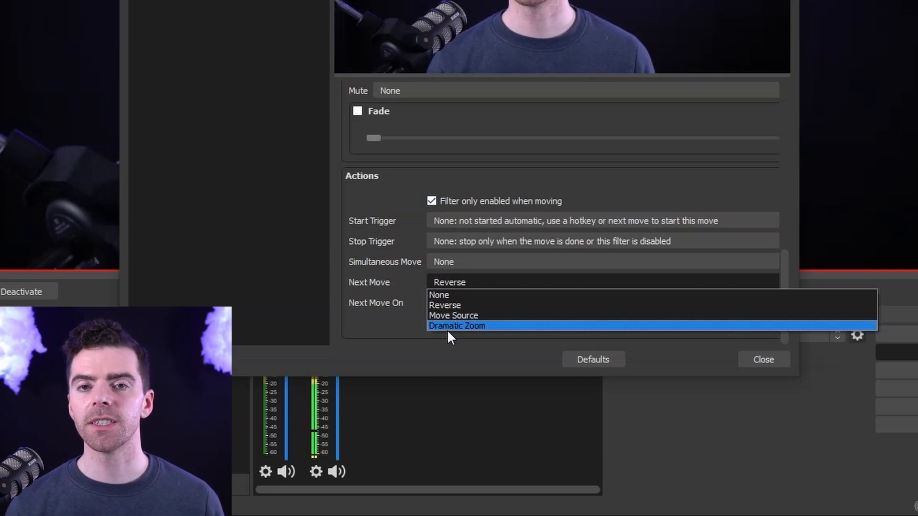
pyautogui.click(313, 290)
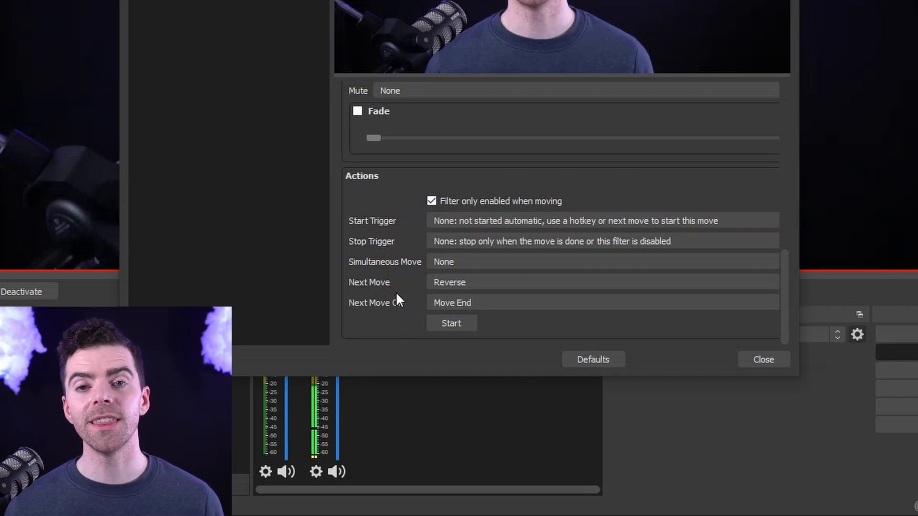
pyautogui.click(460, 303)
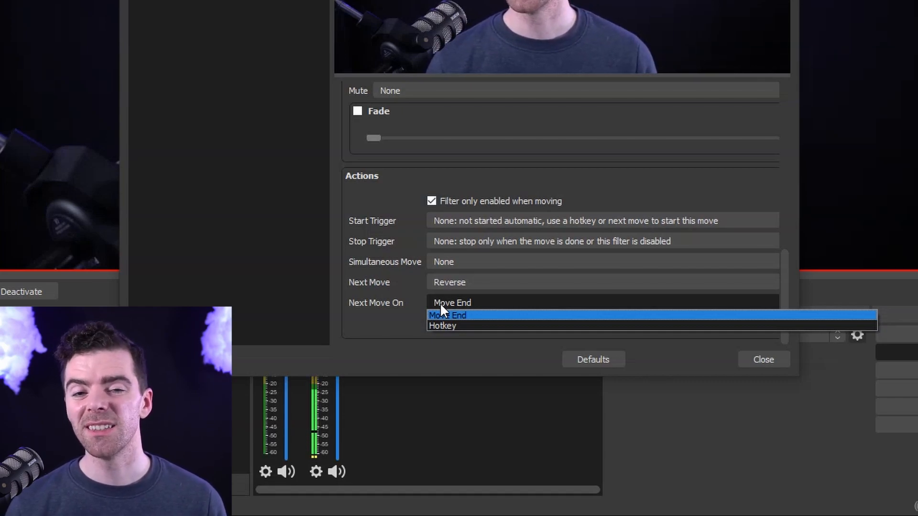
pyautogui.click(474, 300)
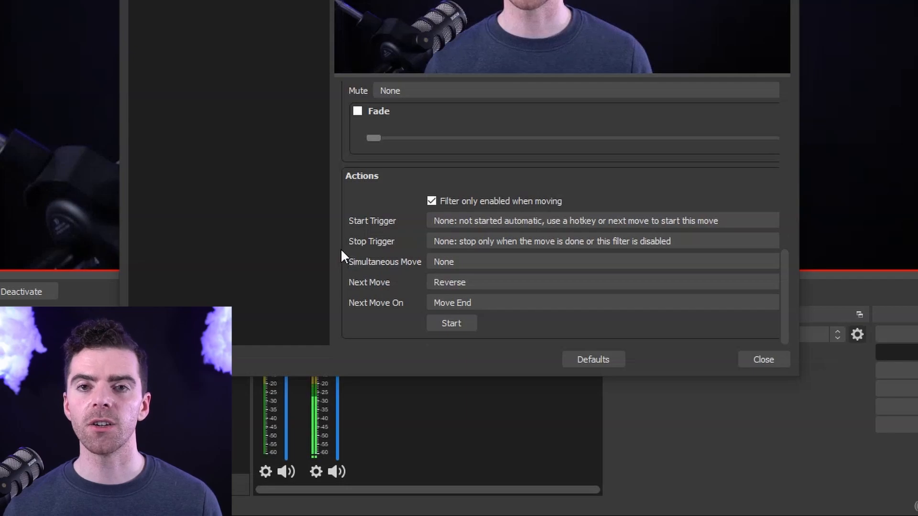
# Step: Trigger Dramatic Zoom to preview the zoom and its reverse with the Cubic easing function
pyautogui.scroll(5, 340, 249)
pyautogui.scroll(3, 337, 257)
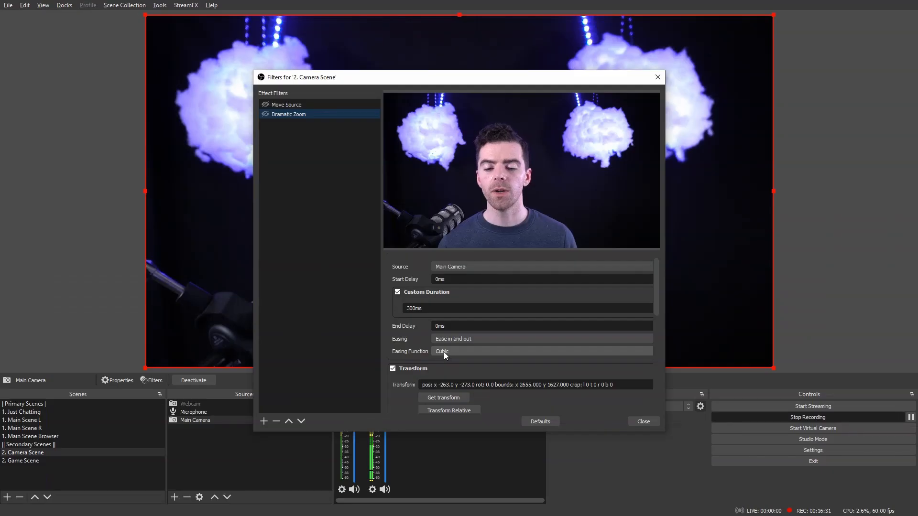
pyautogui.click(264, 114)
pyautogui.click(264, 114)
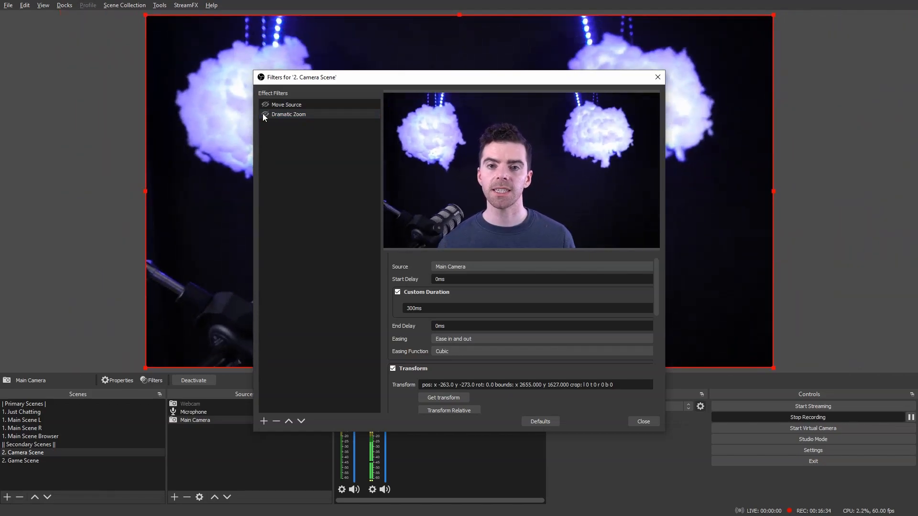
# Step: Set the filter's Easing Function to Elastic and trigger Dramatic Zoom to test it
pyautogui.click(435, 353)
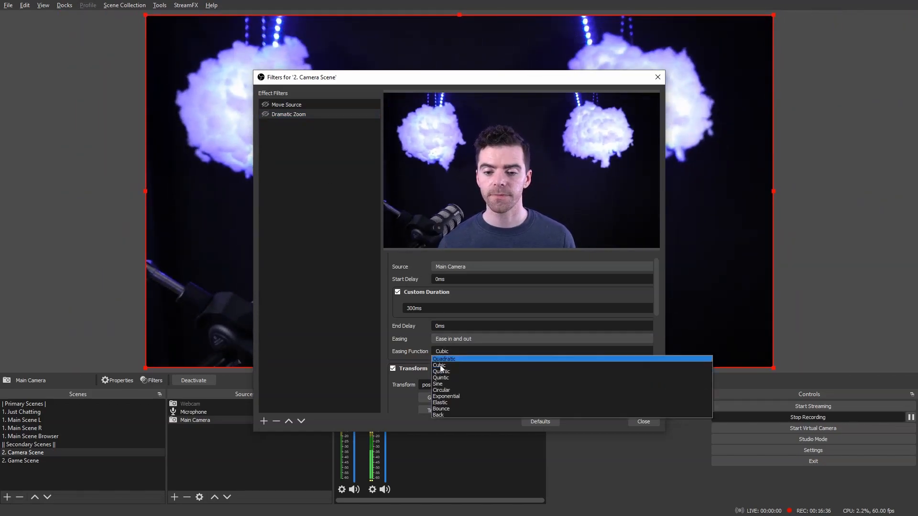
pyautogui.click(446, 403)
pyautogui.click(266, 115)
pyautogui.click(265, 115)
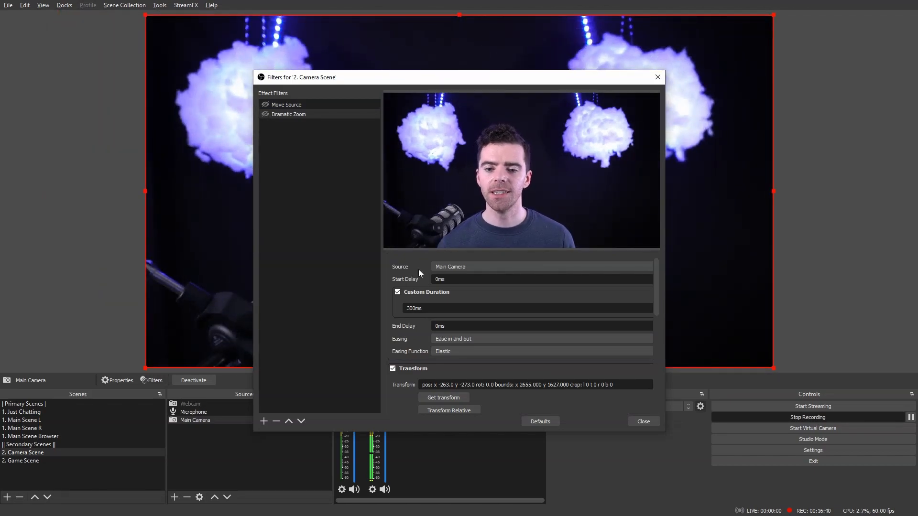
# Step: Set the filter's Easing Function to Bounce and trigger Dramatic Zoom to test it
pyautogui.click(457, 354)
pyautogui.click(456, 409)
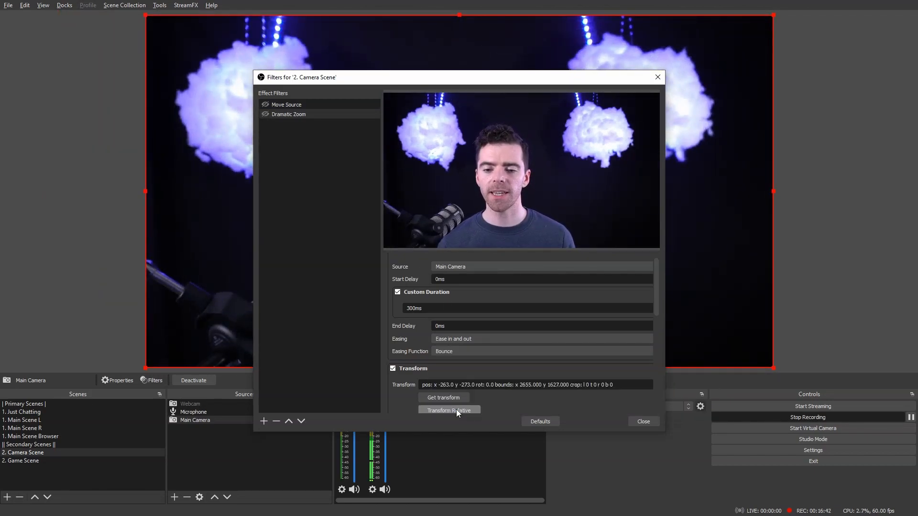
pyautogui.click(265, 114)
pyautogui.click(265, 115)
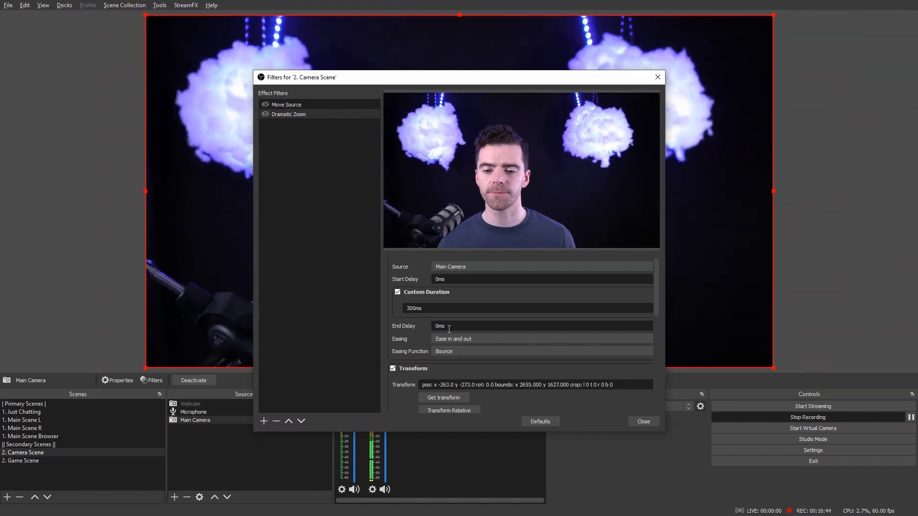
# Step: Set the filter's Easing Function to Exponential and trigger Dramatic Zoom to test it
pyautogui.click(445, 351)
pyautogui.click(454, 396)
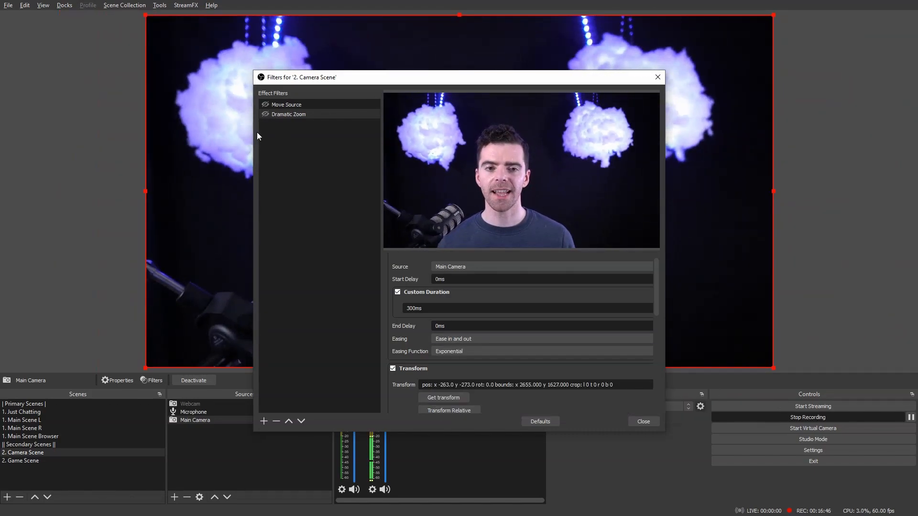
pyautogui.click(266, 115)
pyautogui.click(266, 113)
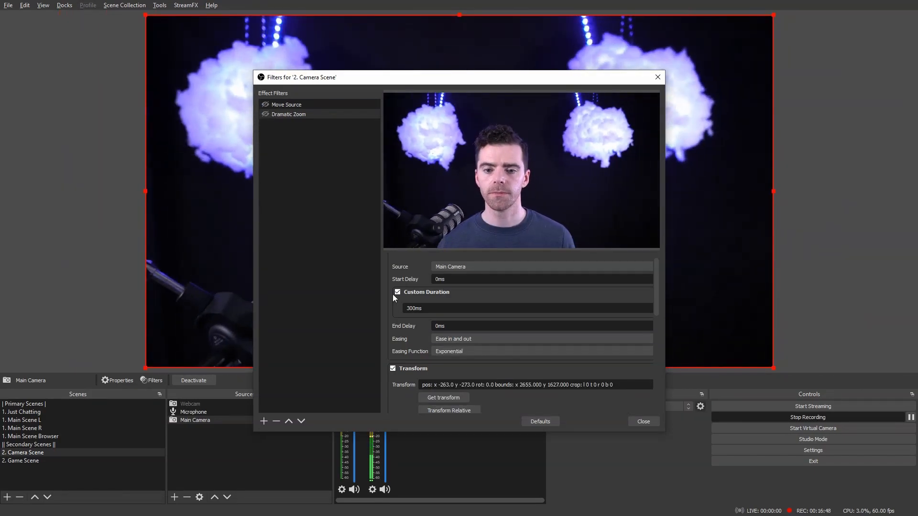
# Step: Set the filter's Easing Function to Circular and trigger Dramatic Zoom to test it
pyautogui.click(449, 351)
pyautogui.click(442, 390)
pyautogui.click(266, 113)
pyautogui.click(266, 113)
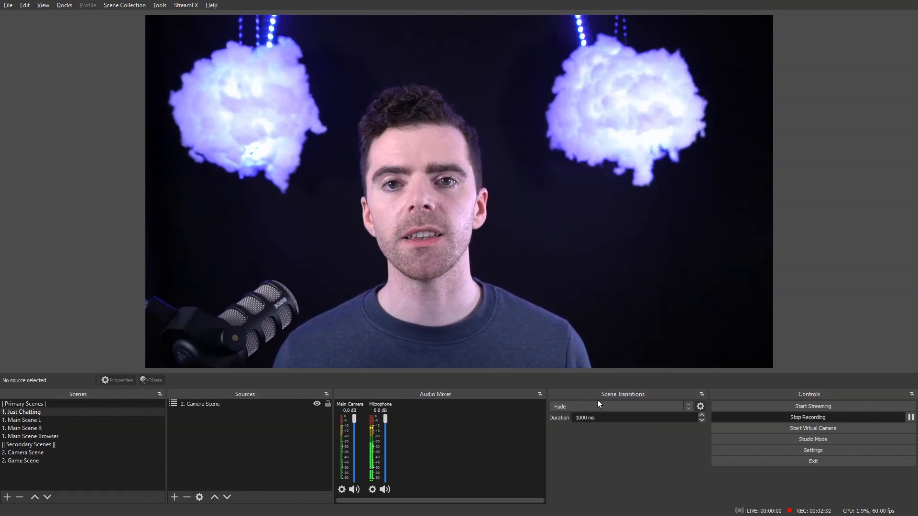
# Step: Add a Move scene transition and accept Move as its name
pyautogui.click(597, 406)
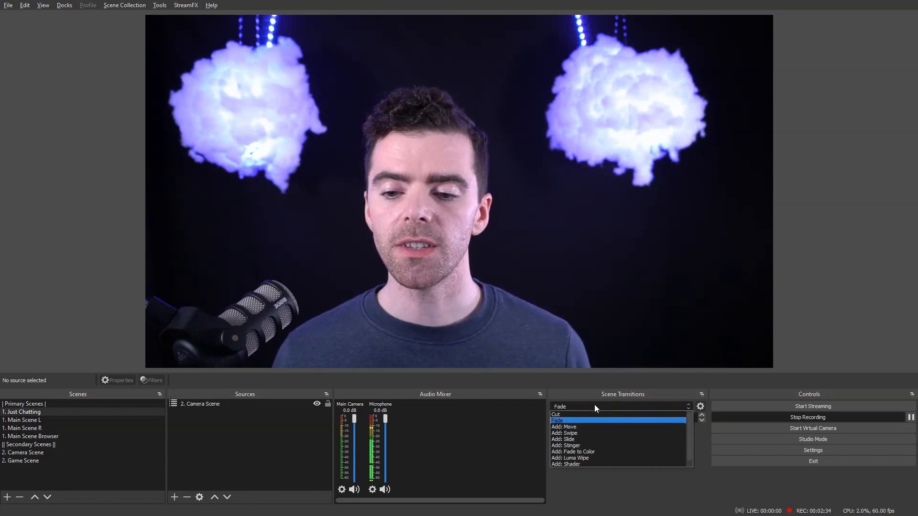
pyautogui.click(575, 425)
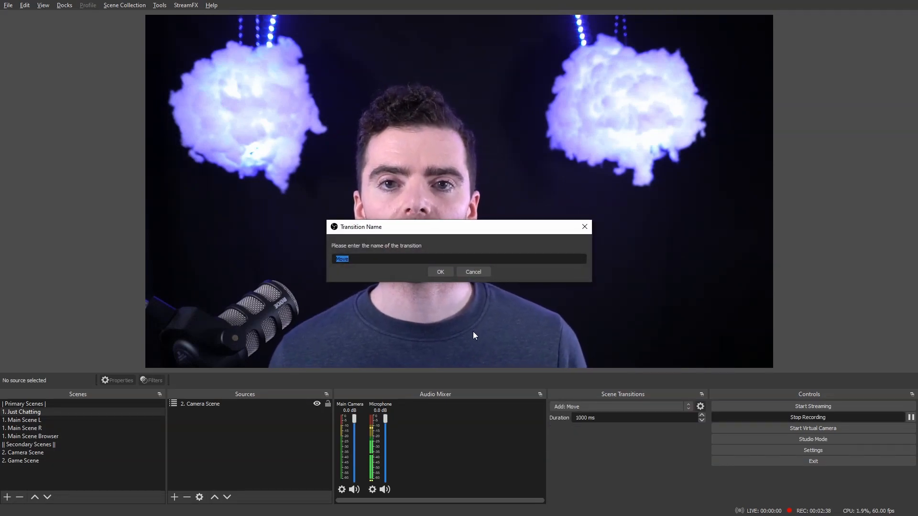
pyautogui.click(433, 273)
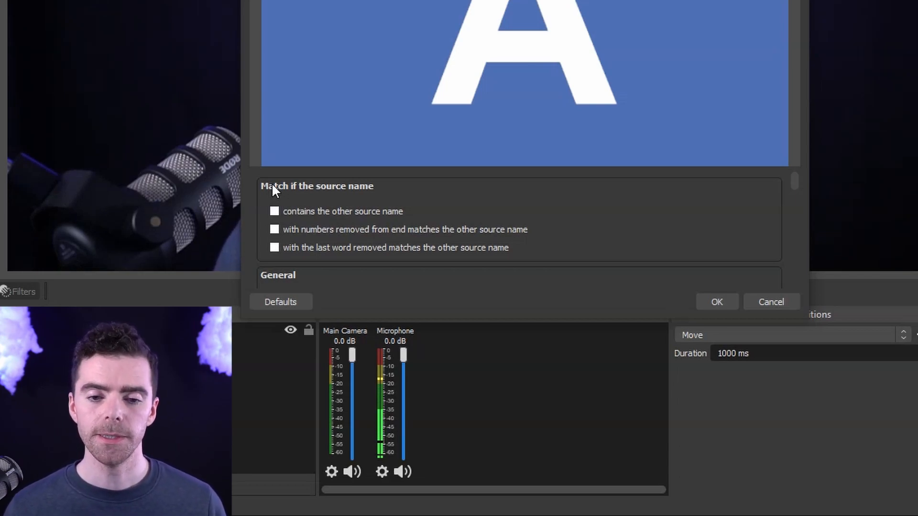
# Step: Examine the Move transition's properties for source name matching, general settings, and matched, appearing and disappearing items
pyautogui.scroll(-2, 306, 196)
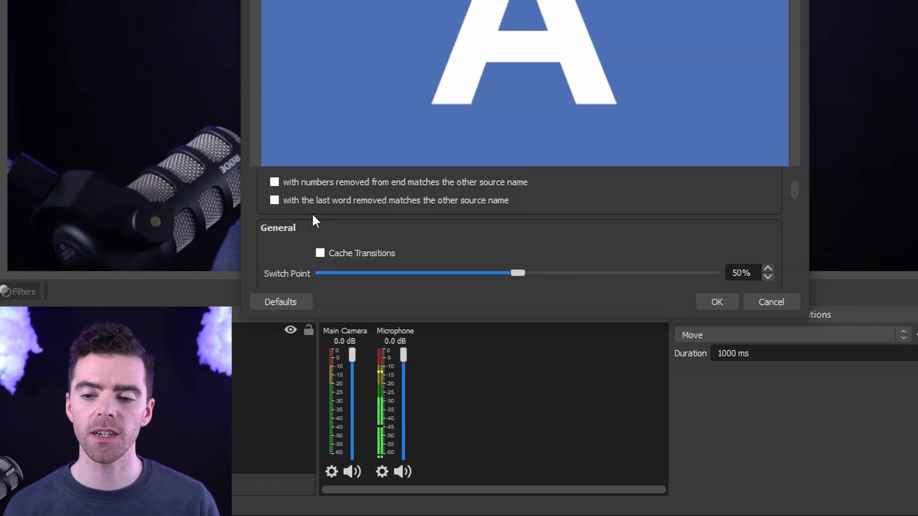
pyautogui.scroll(-2, 281, 219)
pyautogui.scroll(-2, 268, 215)
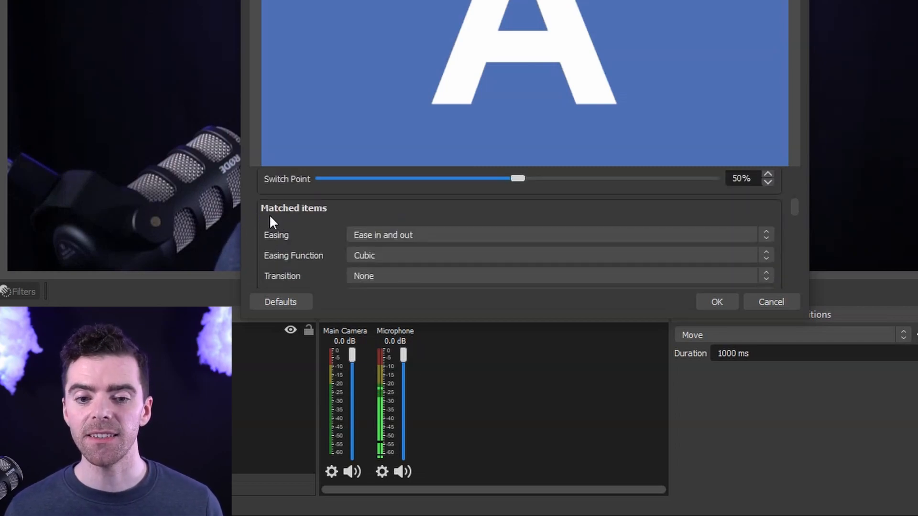
pyautogui.scroll(1, 269, 215)
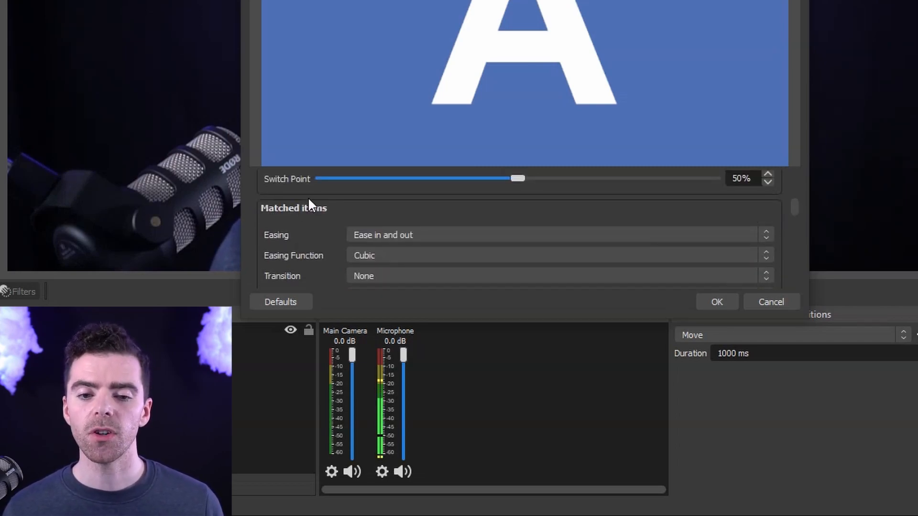
pyautogui.scroll(-5, 285, 204)
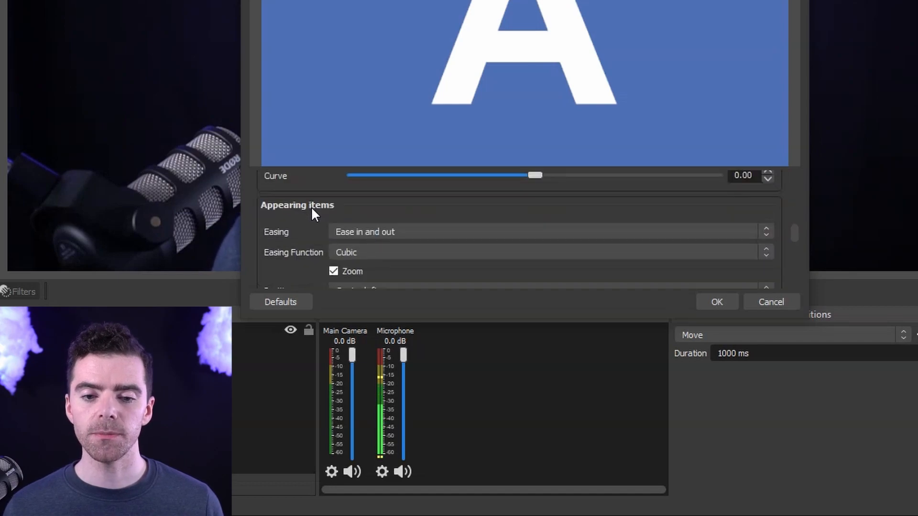
pyautogui.scroll(-3, 296, 203)
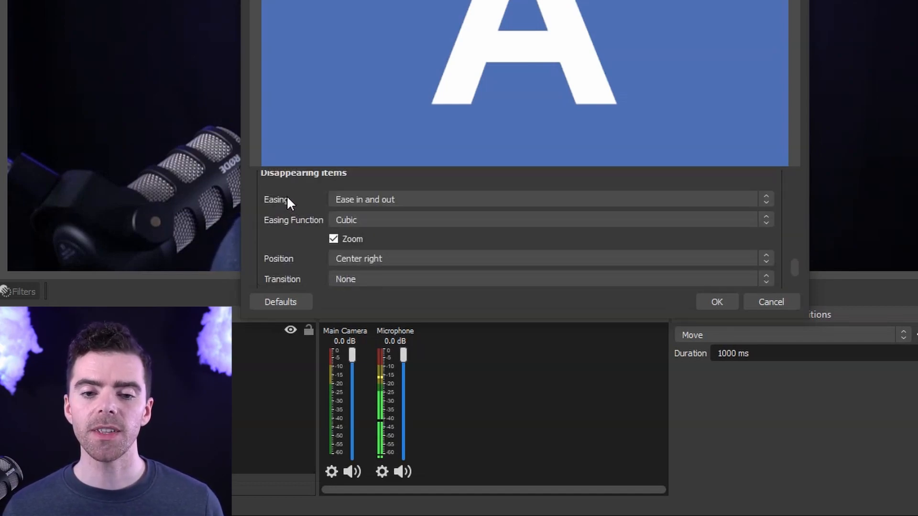
pyautogui.scroll(1, 286, 196)
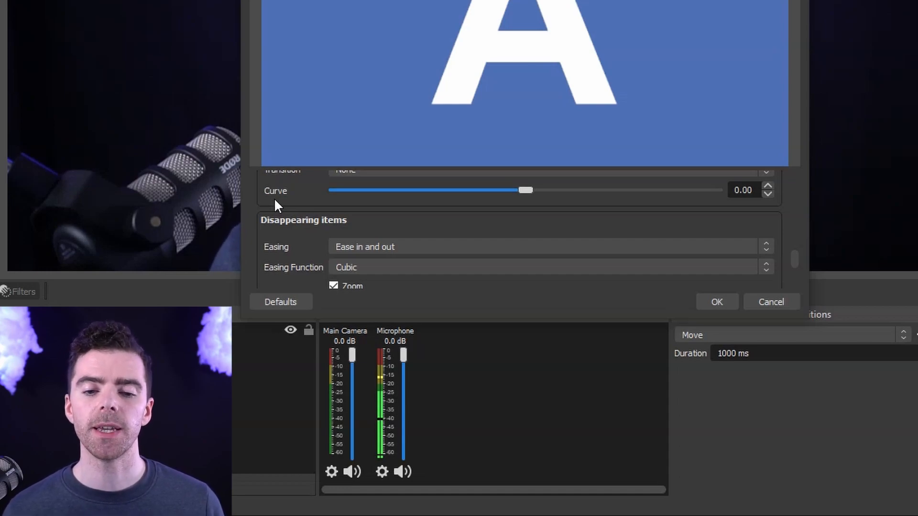
pyautogui.scroll(4, 277, 201)
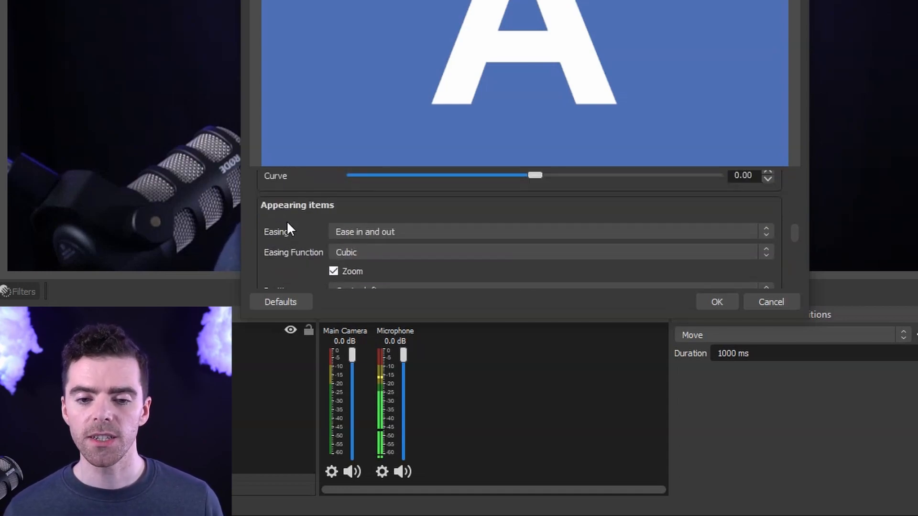
# Step: Review the Move transition's easing options for appearing items and preview the transition, accepting its properties
pyautogui.click(359, 231)
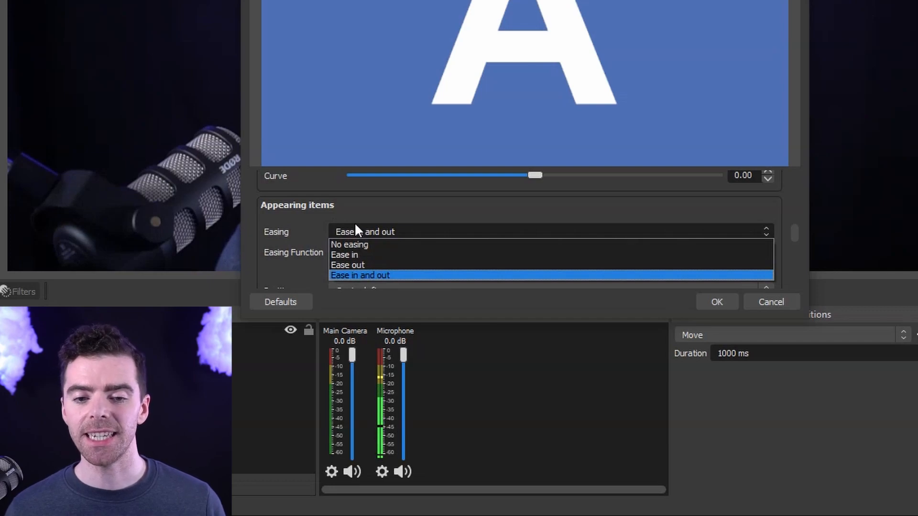
pyautogui.click(354, 223)
pyautogui.scroll(5, 290, 222)
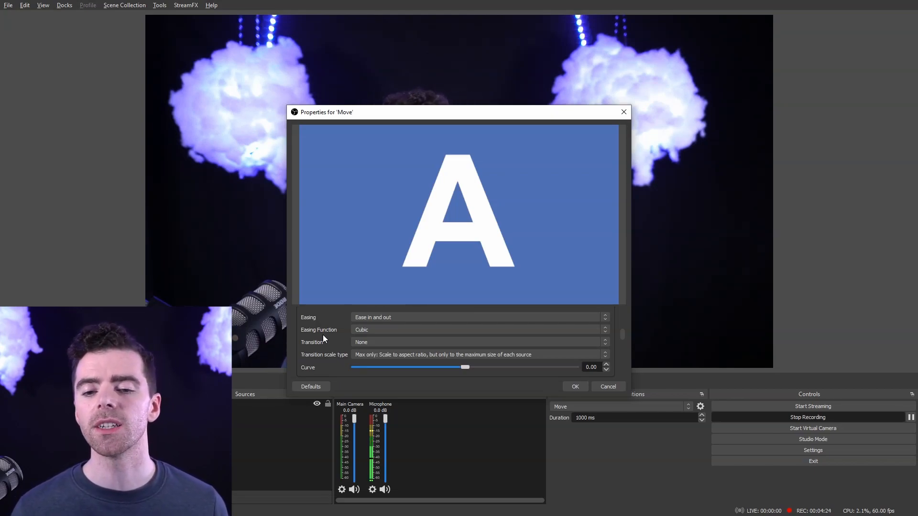
pyautogui.scroll(-1, 329, 338)
pyautogui.scroll(-6, 329, 337)
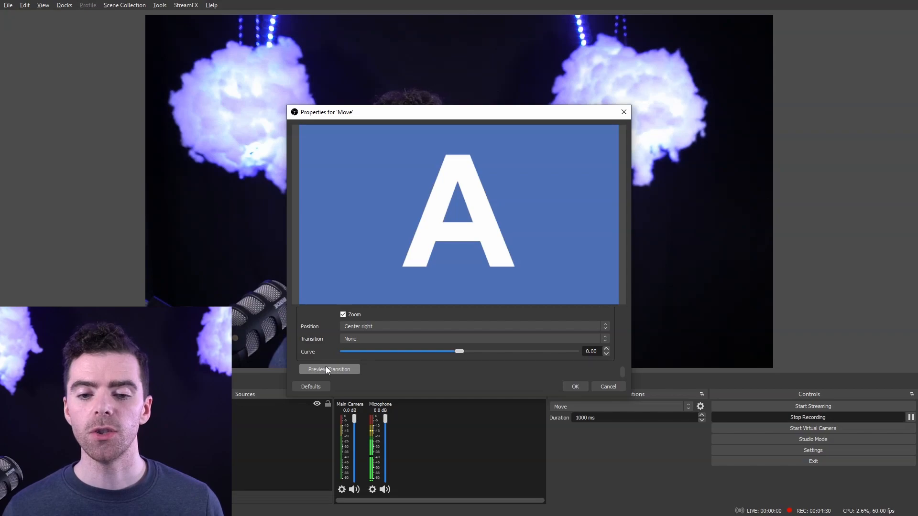
pyautogui.click(325, 368)
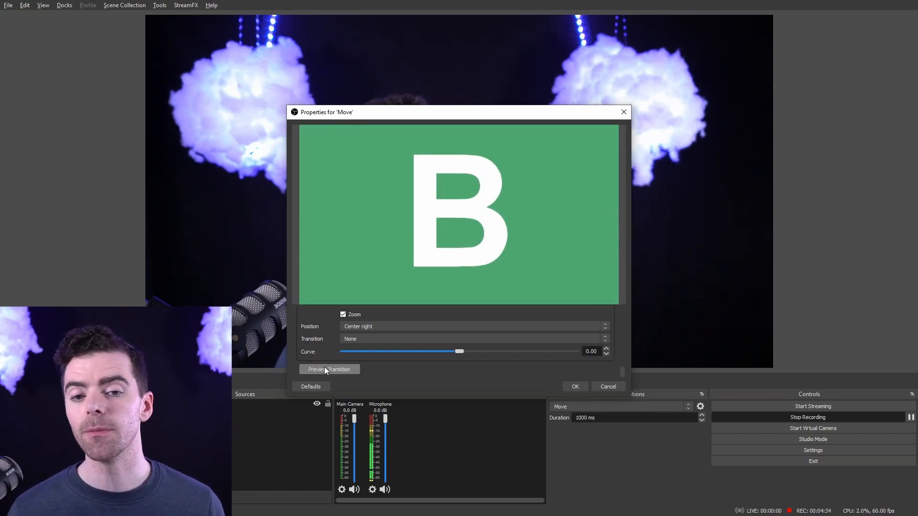
pyautogui.click(574, 386)
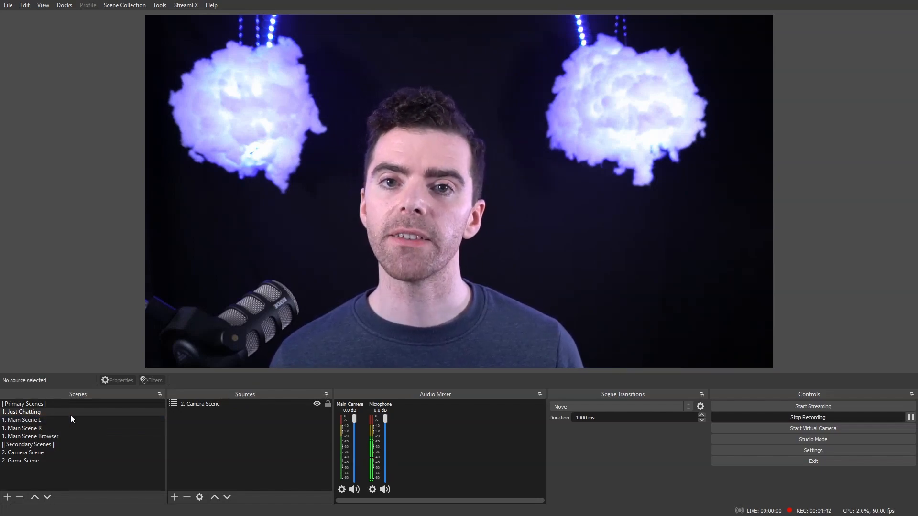
# Step: Switch back and forth between scenes 1. Main Scene L and 1. Main Scene R to test the Move transition
pyautogui.click(39, 417)
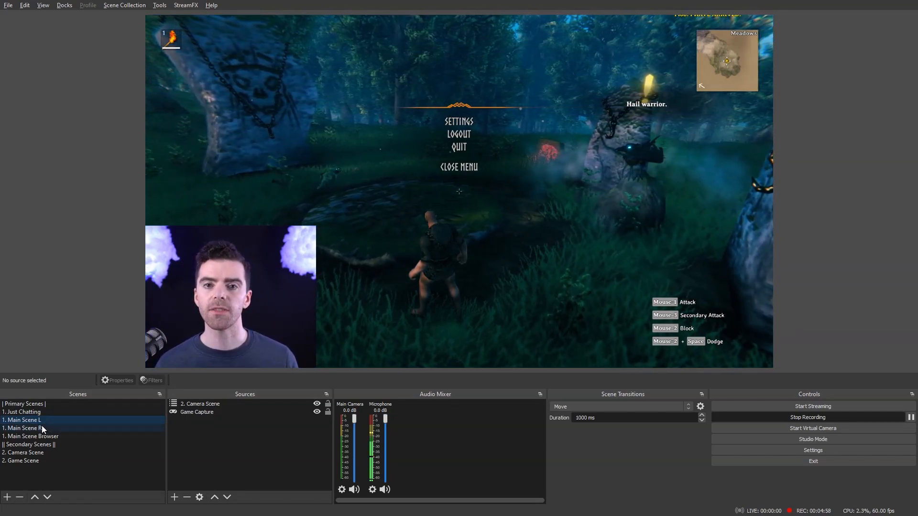
pyautogui.click(27, 428)
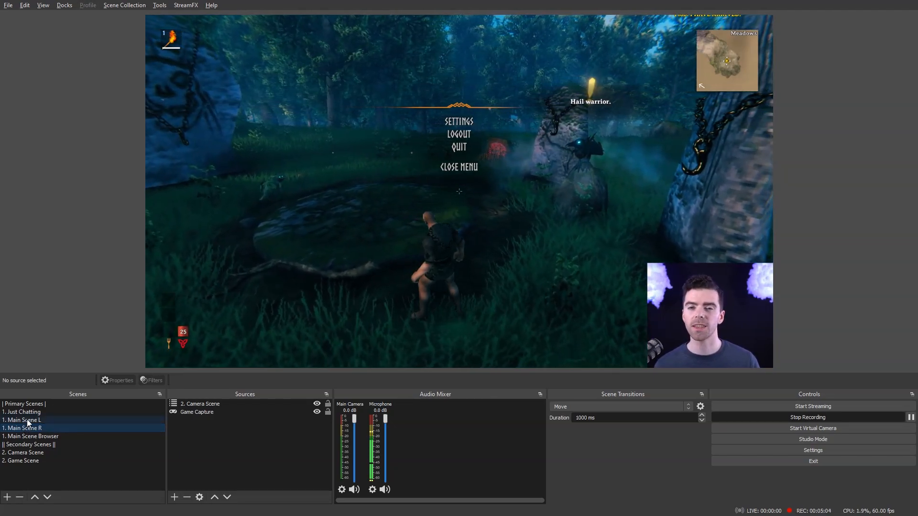
pyautogui.click(25, 417)
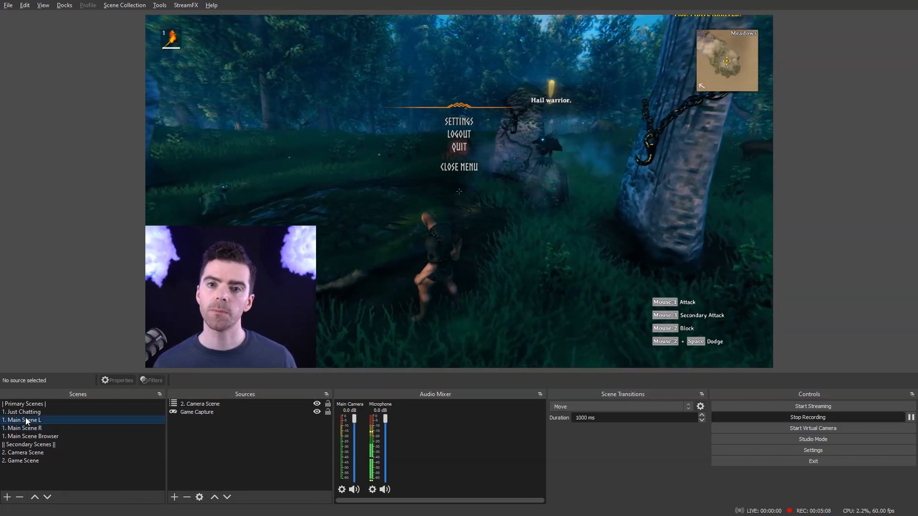
pyautogui.click(26, 426)
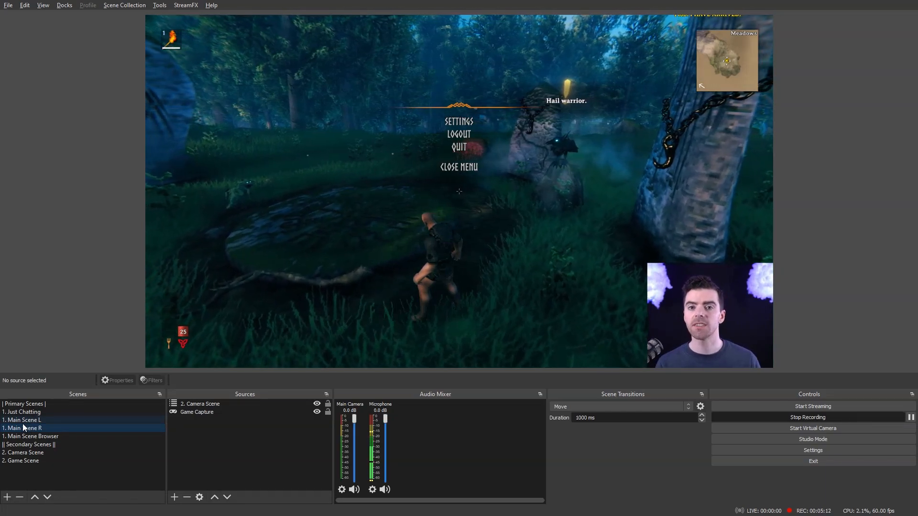
pyautogui.click(22, 420)
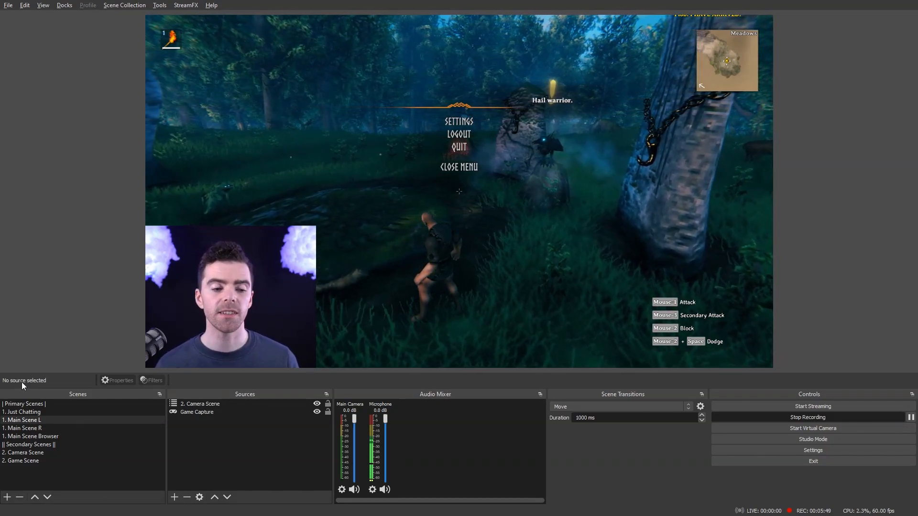
# Step: Duplicate the scene 1. Main Scene L and name the copy 1. Main Scene L Mid
pyautogui.rightClick(36, 420)
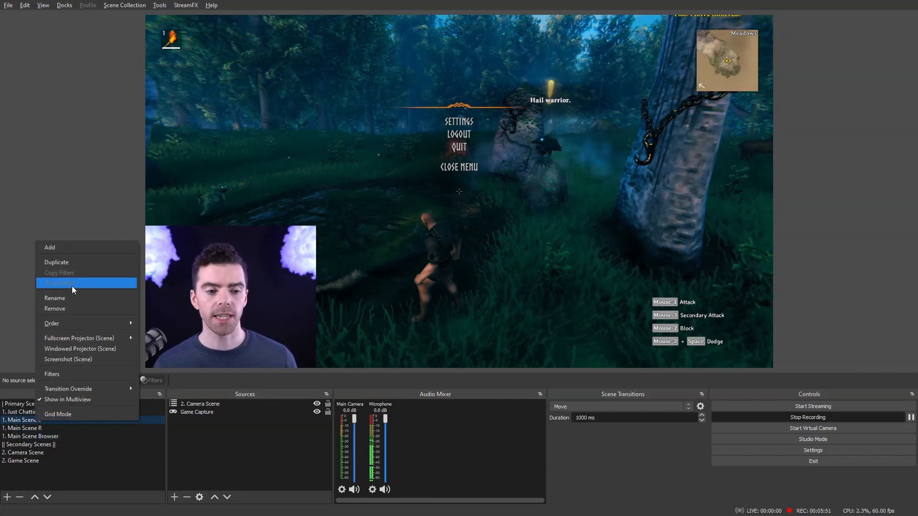
pyautogui.click(77, 265)
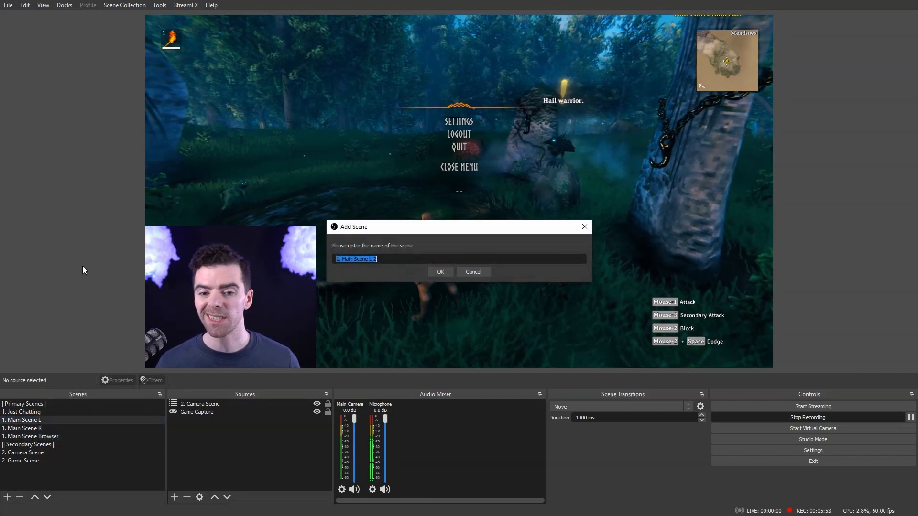
pyautogui.press('End')
pyautogui.press('BackSpace')
pyautogui.write('Mid')
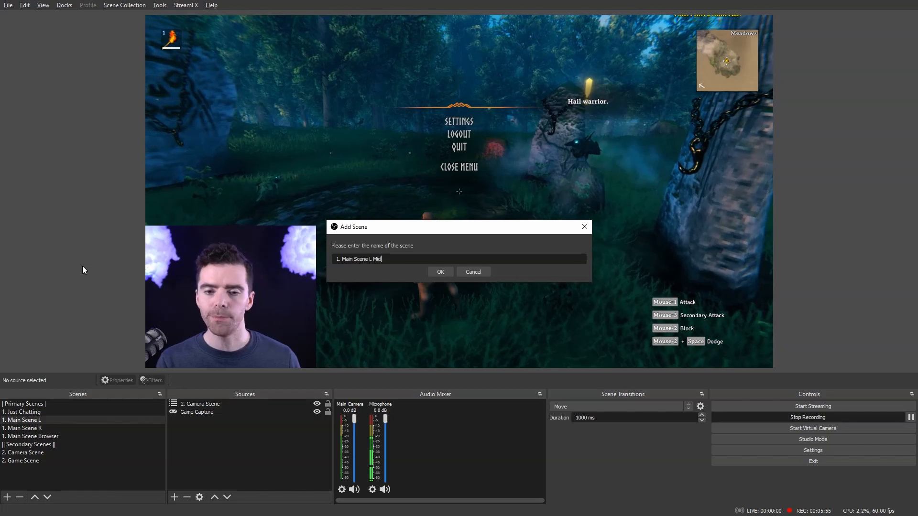
pyautogui.press('Return')
# Step: Move the 2. Camera Scene source upward and center it with a Transform command, switching back to scene 1. Main Scene L
pyautogui.moveTo(209, 308); pyautogui.dragTo(208, 204)
pyautogui.rightClick(207, 203)
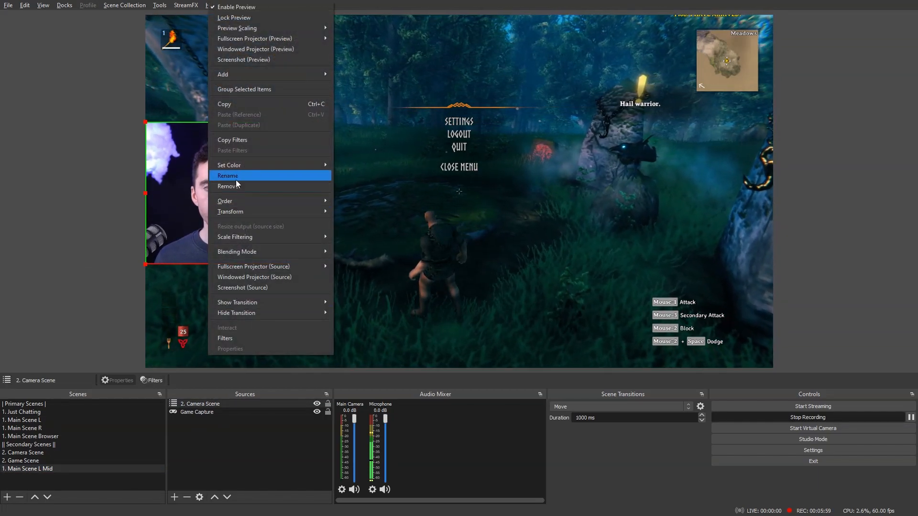
pyautogui.moveTo(246, 213)
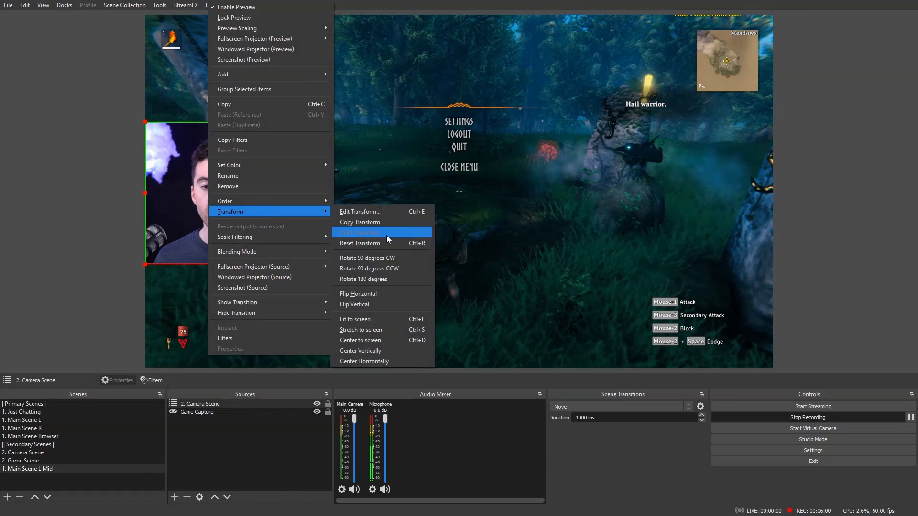
pyautogui.click(379, 343)
pyautogui.click(124, 247)
pyautogui.click(33, 421)
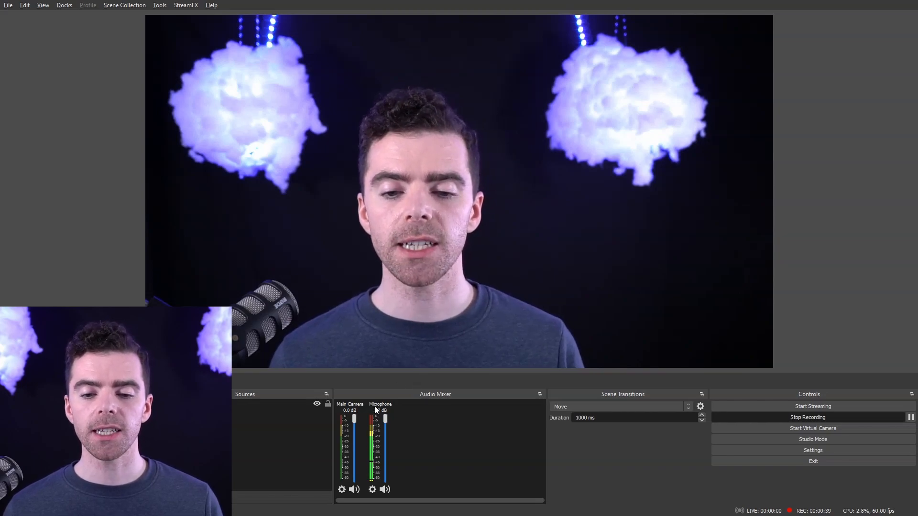
# Step: Add an Audio Move filter to the Microphone source, accepting Audio Move as its name
pyautogui.rightClick(375, 405)
pyautogui.click(395, 379)
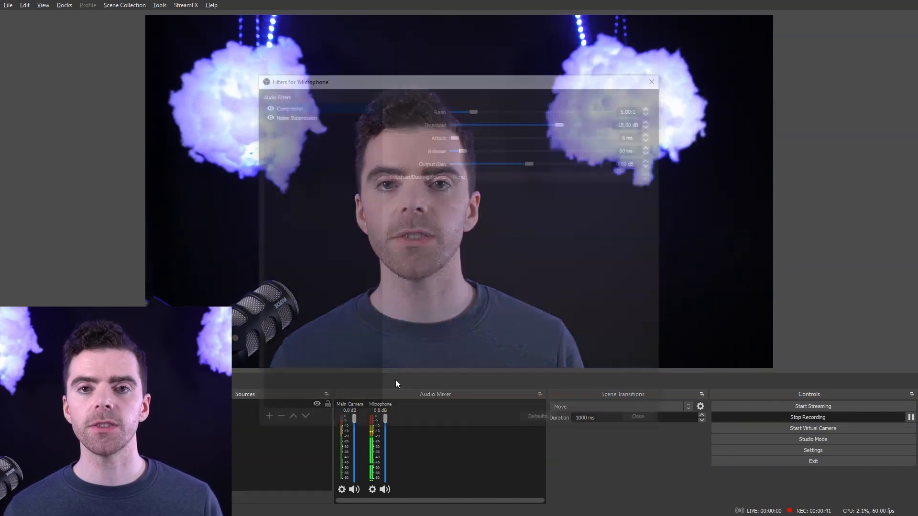
pyautogui.rightClick(313, 147)
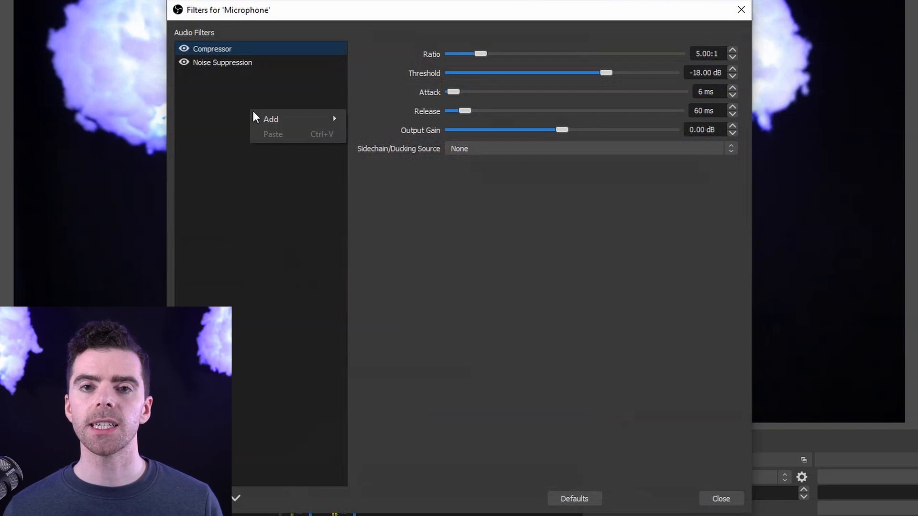
pyautogui.moveTo(259, 116)
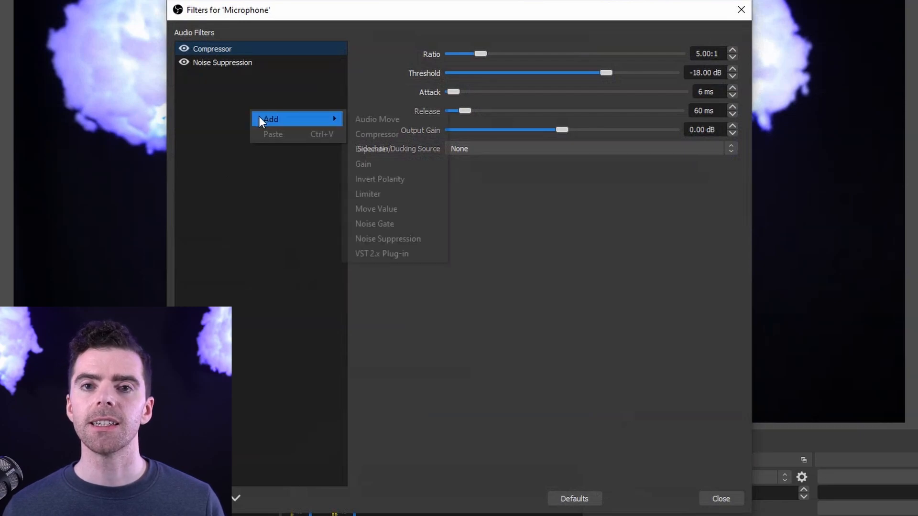
pyautogui.click(406, 119)
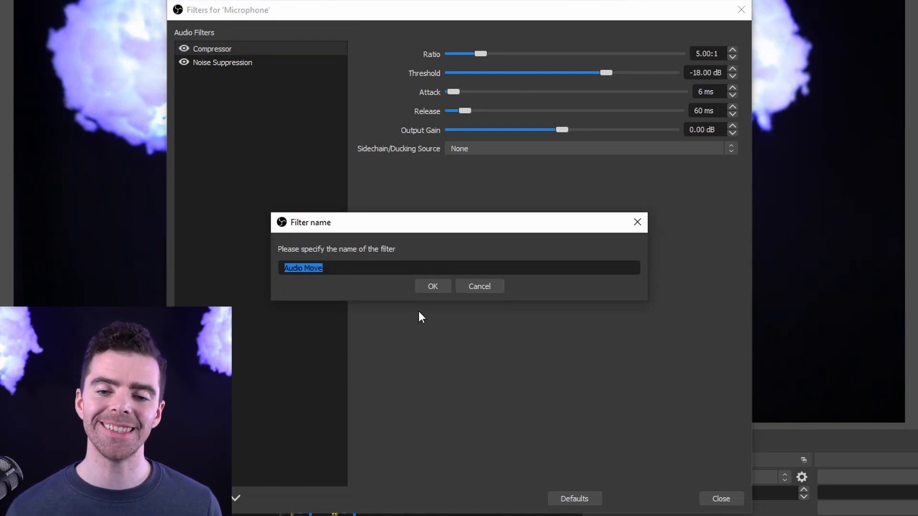
pyautogui.click(437, 285)
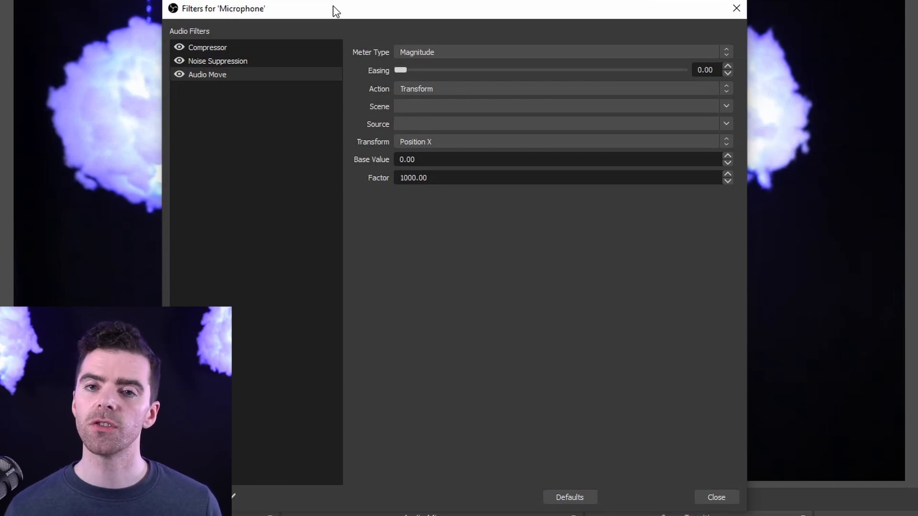
# Step: Review the Meter Type options and set the Audio Move action to Setting, targeting the Shader filter on Main Camera
pyautogui.click(451, 53)
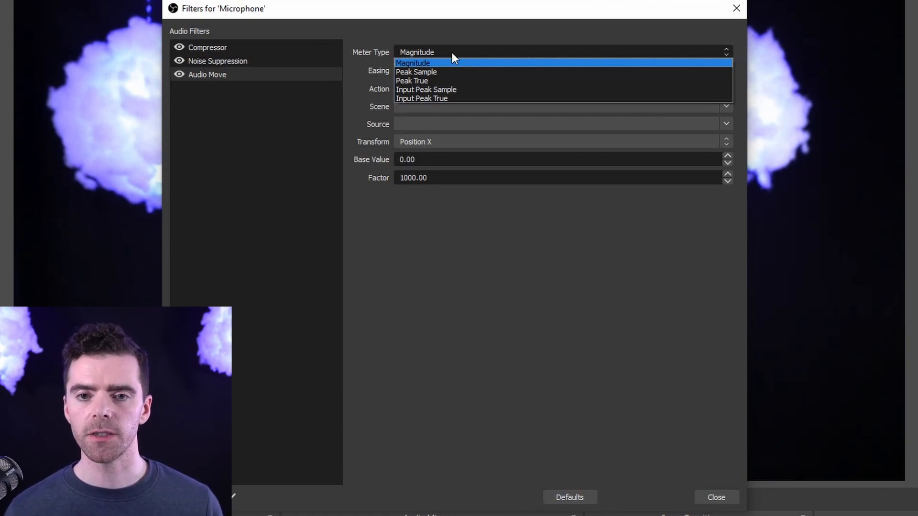
pyautogui.click(377, 26)
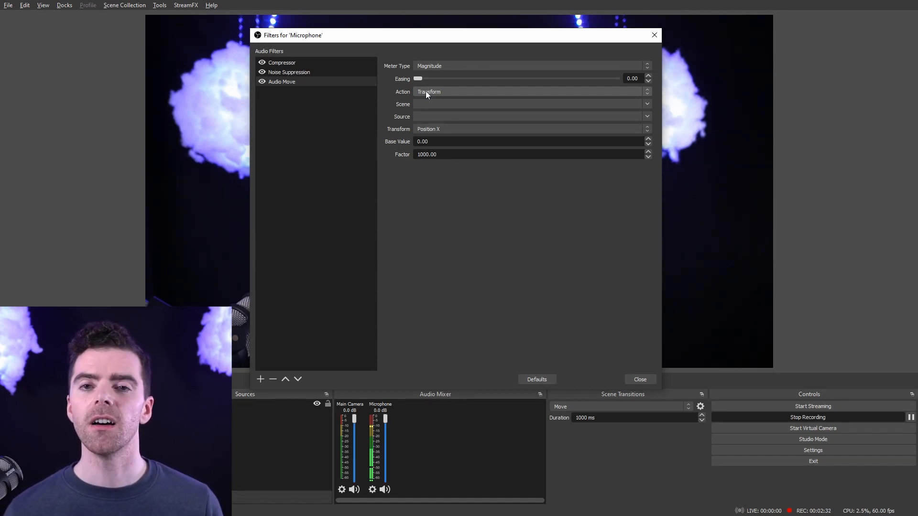
pyautogui.click(432, 89)
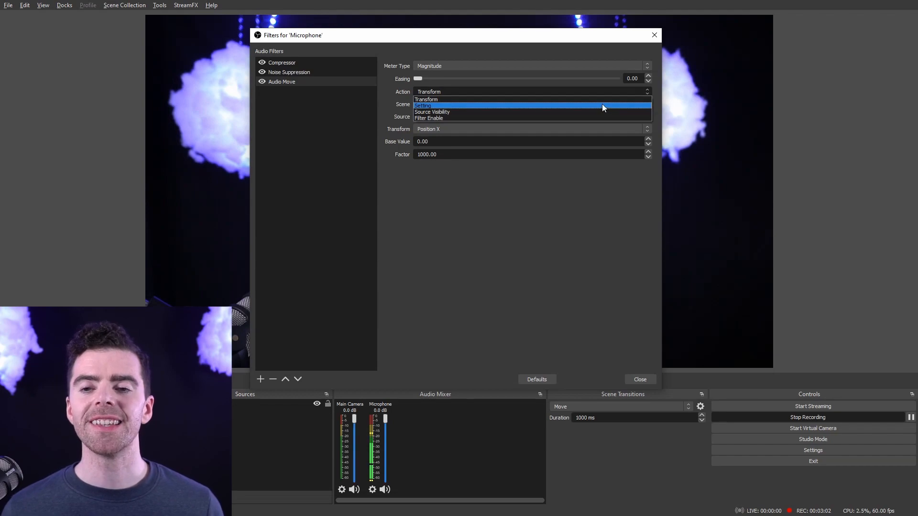
pyautogui.click(603, 105)
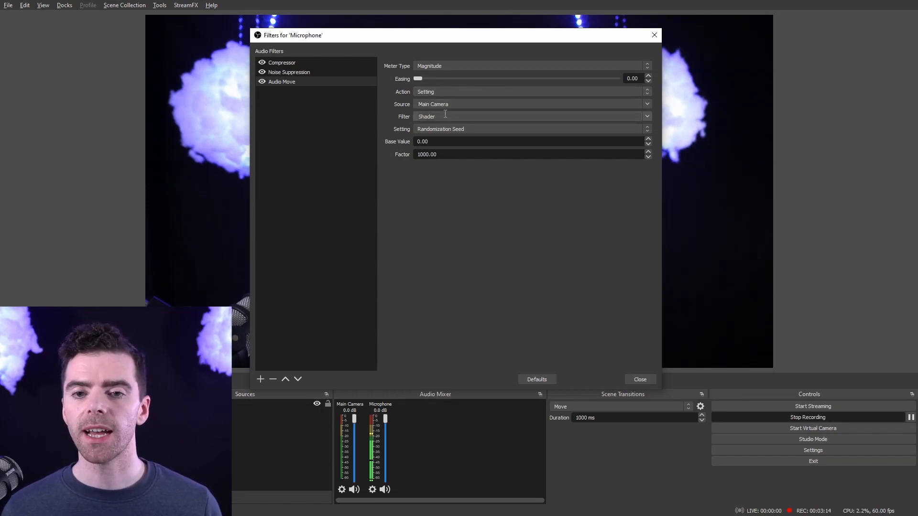
# Step: Examine the settings, filters and sources that the Audio Move filter's Setting action can control
pyautogui.click(646, 127)
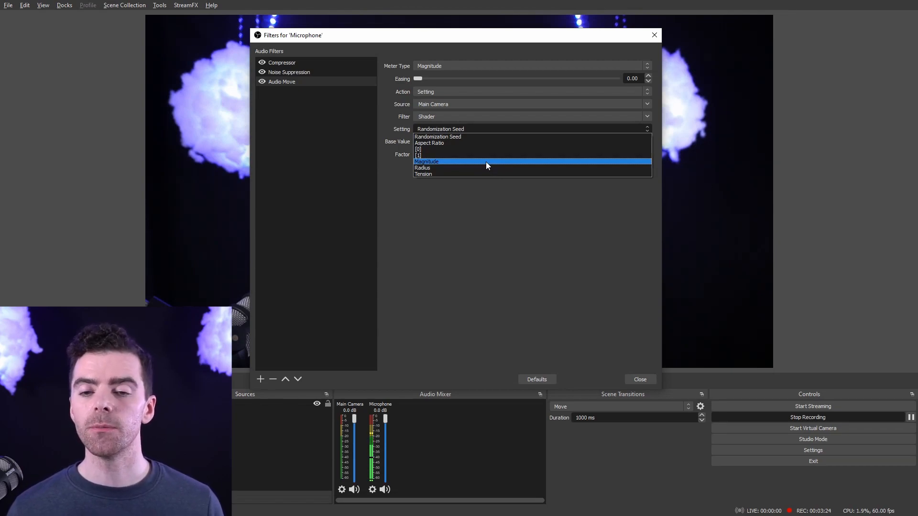
pyautogui.click(507, 202)
pyautogui.click(647, 116)
pyautogui.click(647, 102)
pyautogui.click(647, 102)
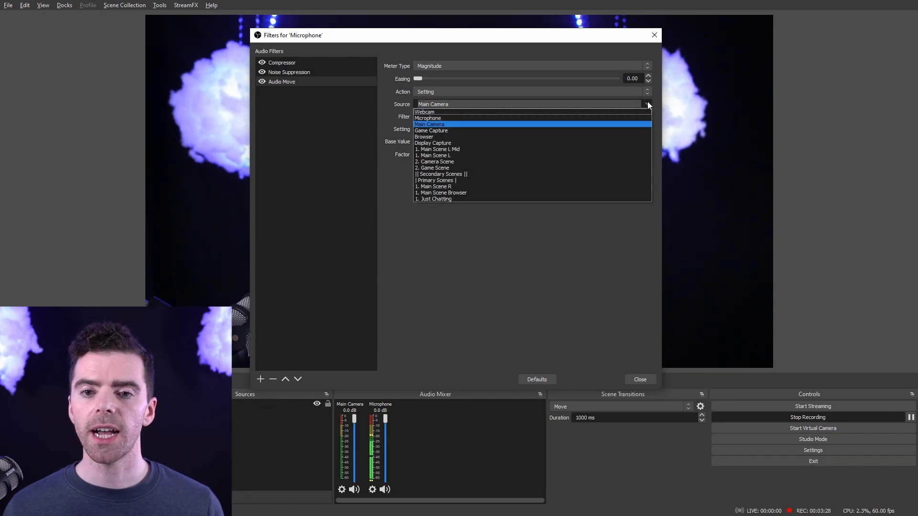
pyautogui.click(647, 102)
# Step: Change the Audio Move action to Filter Enable, keeping Main Camera as the source and Shader as the filter
pyautogui.click(647, 88)
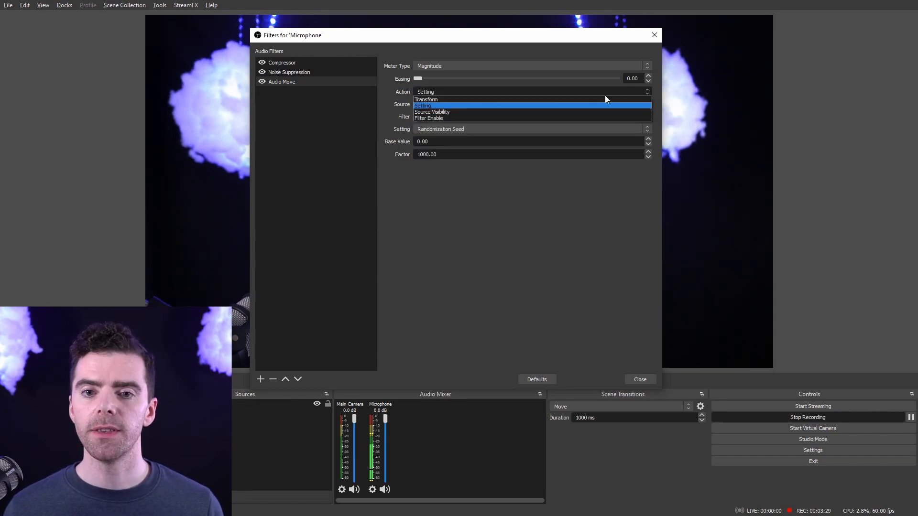
pyautogui.click(456, 119)
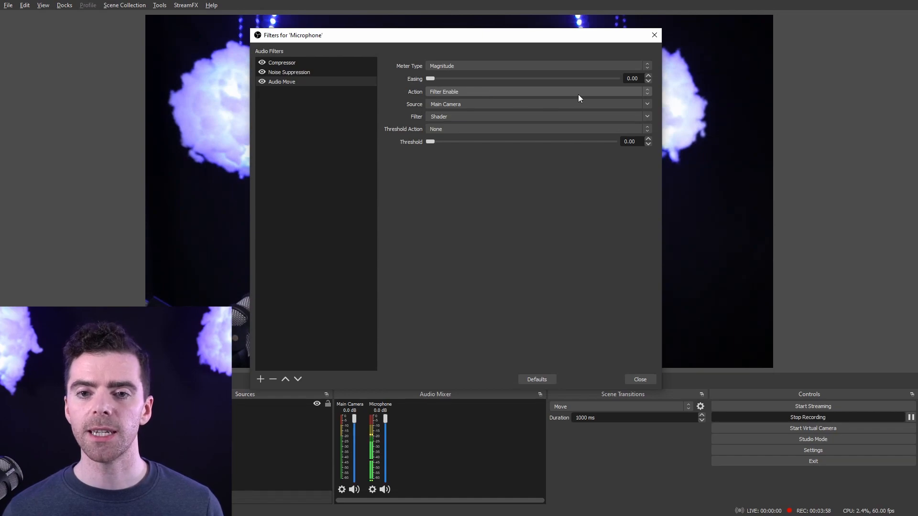
pyautogui.click(649, 104)
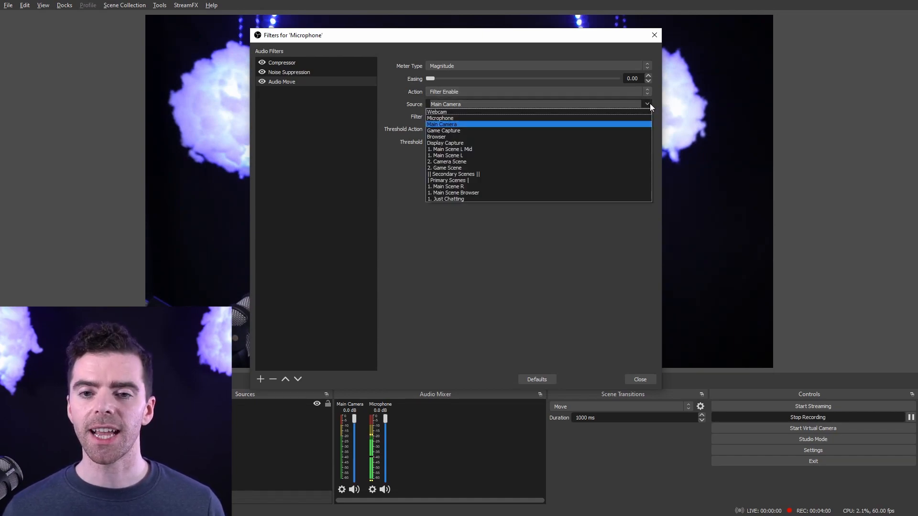
pyautogui.click(650, 104)
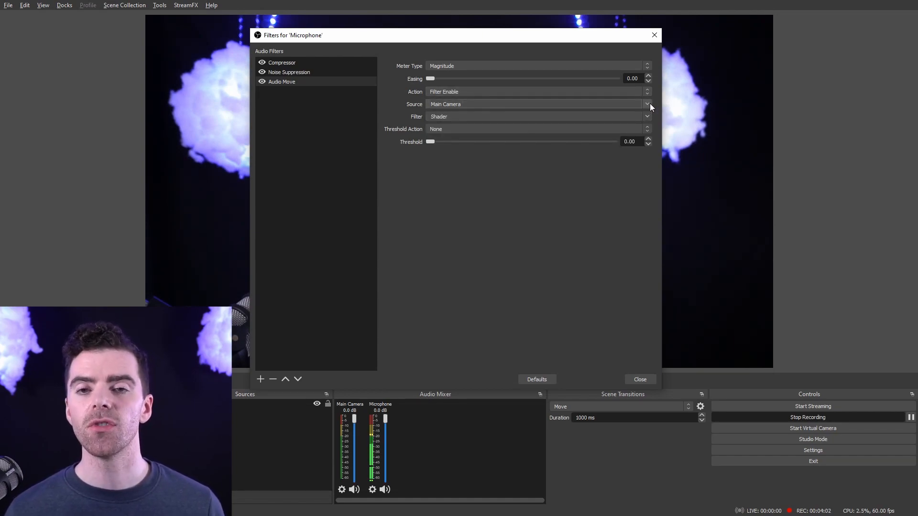
pyautogui.click(646, 116)
pyautogui.click(645, 115)
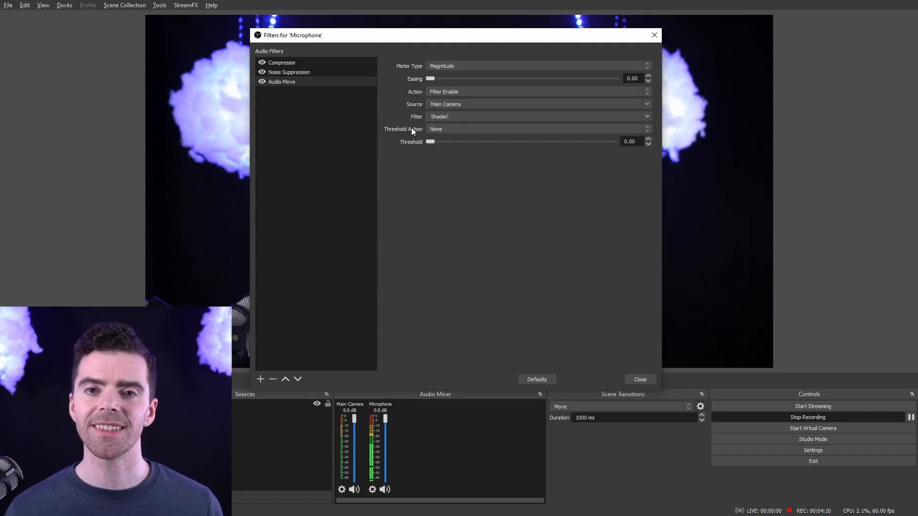
# Step: Set the Threshold Action to Enable Over and Disable Under with a Threshold of 41.99
pyautogui.click(643, 129)
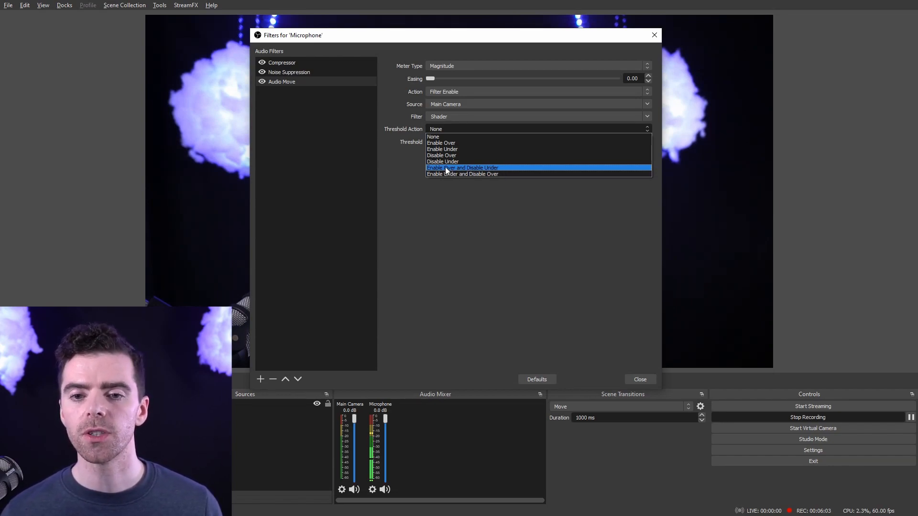
pyautogui.click(463, 167)
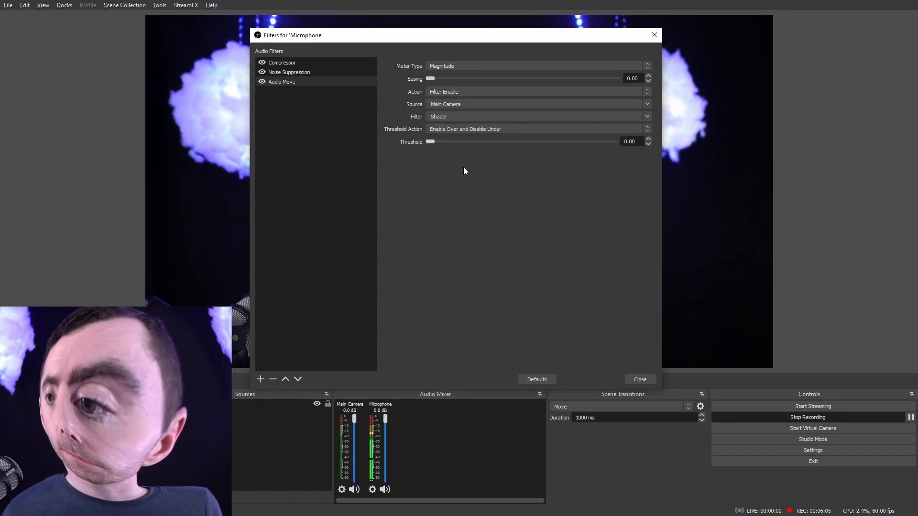
pyautogui.moveTo(429, 141); pyautogui.dragTo(506, 145)
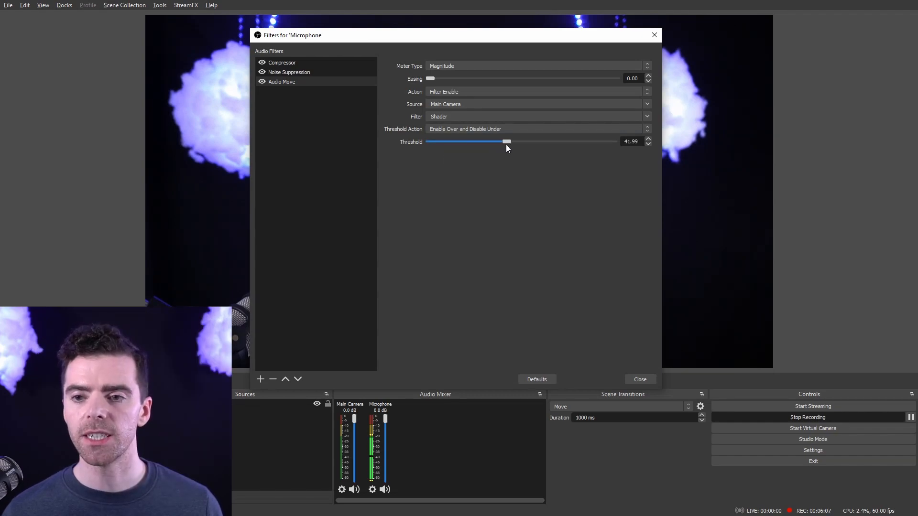
# Step: Move the filters window clear of the camera preview and set the Audio Move Threshold to 0.01
pyautogui.moveTo(449, 41); pyautogui.dragTo(526, 70)
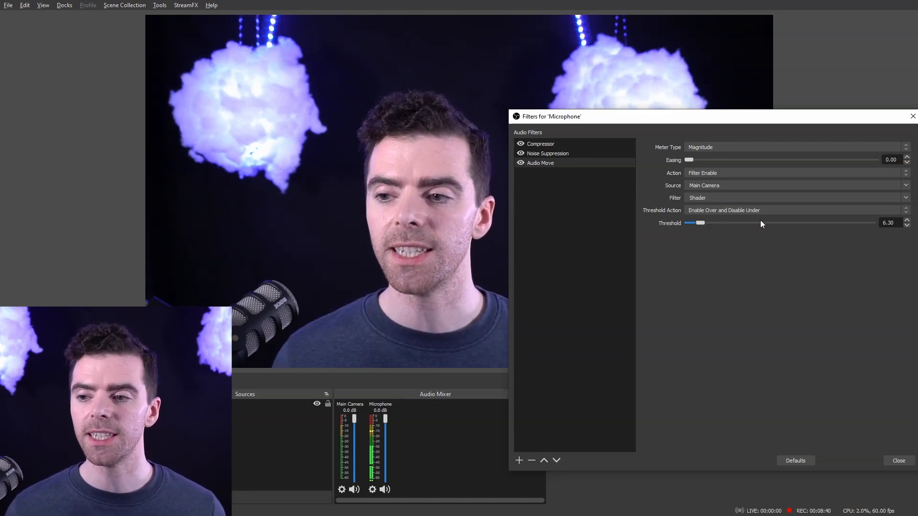
pyautogui.moveTo(892, 223); pyautogui.dragTo(862, 224)
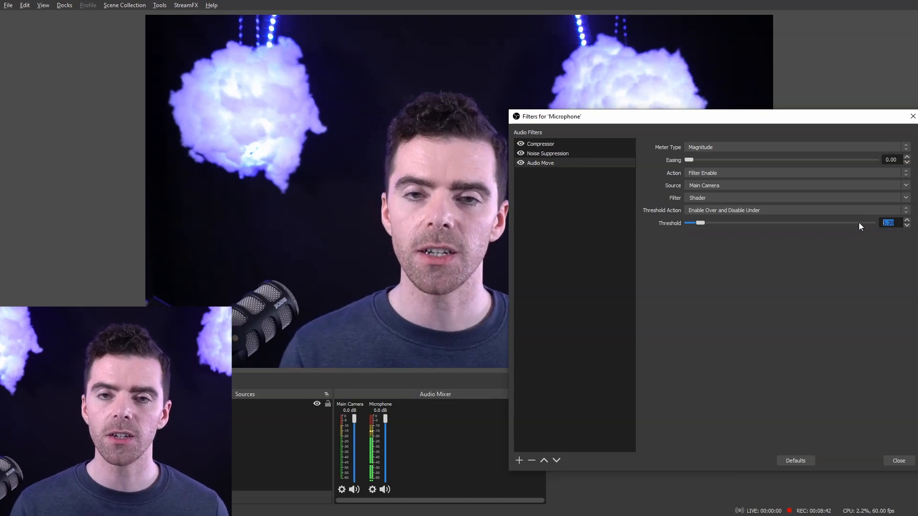
pyautogui.write('0')
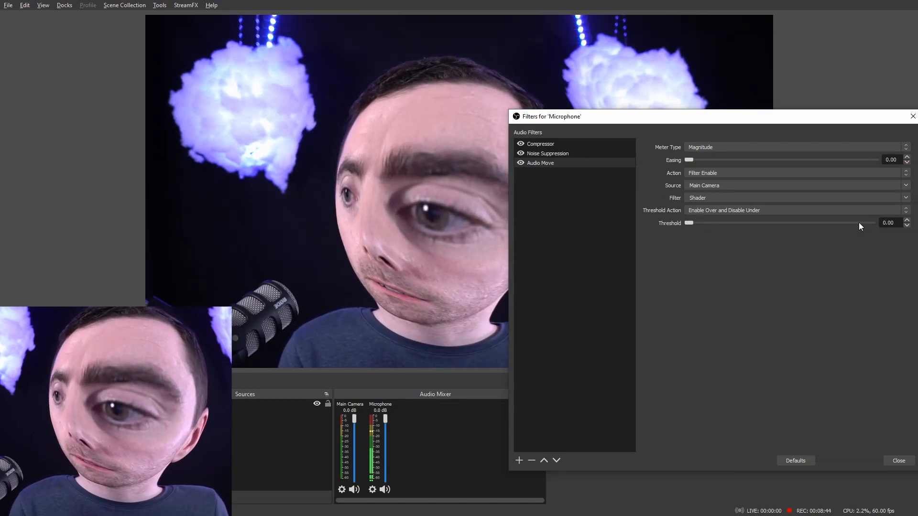
pyautogui.write('1')
pyautogui.press('BackSpace')
pyautogui.moveTo(871, 223); pyautogui.dragTo(678, 221)
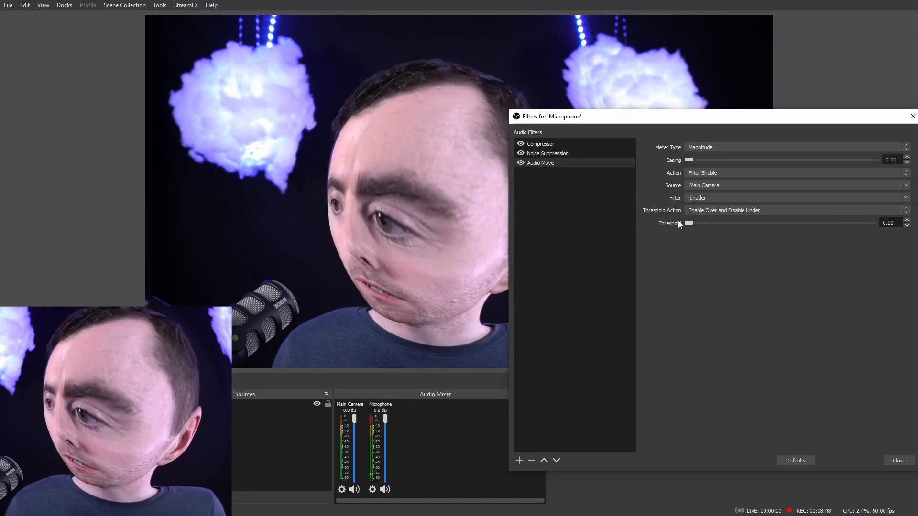
pyautogui.click(906, 220)
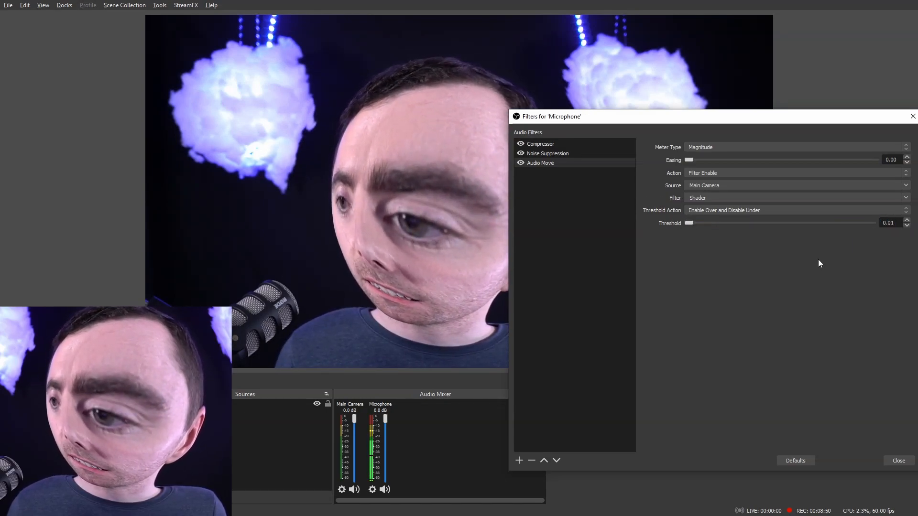